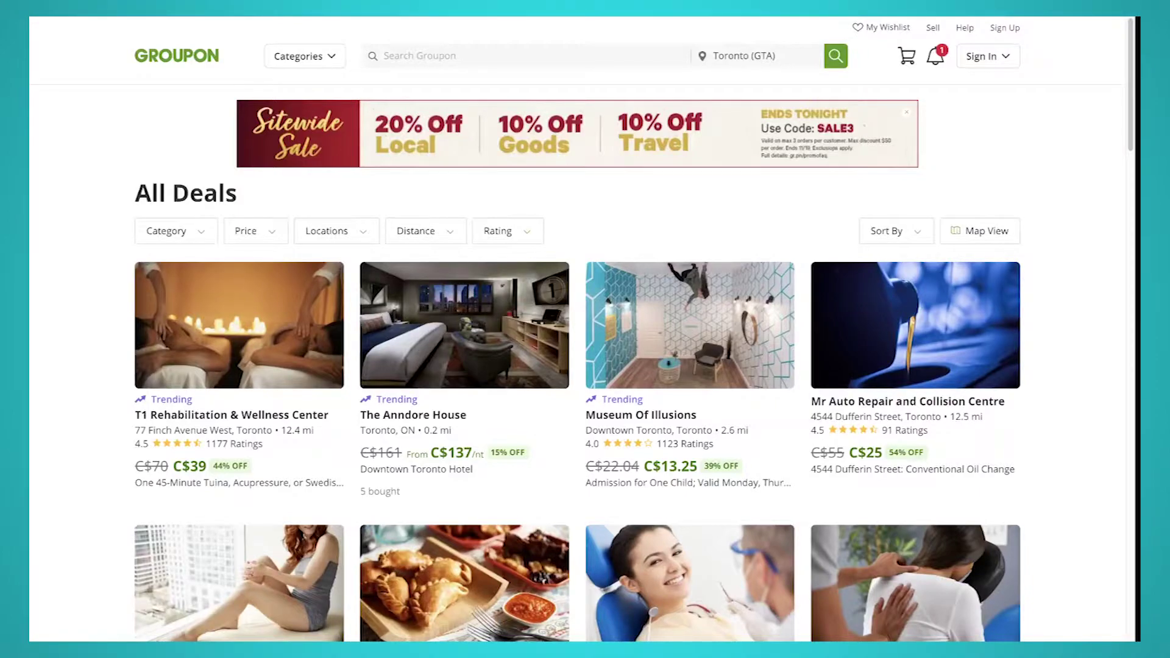
pyautogui.scroll(-15, 713, 440)
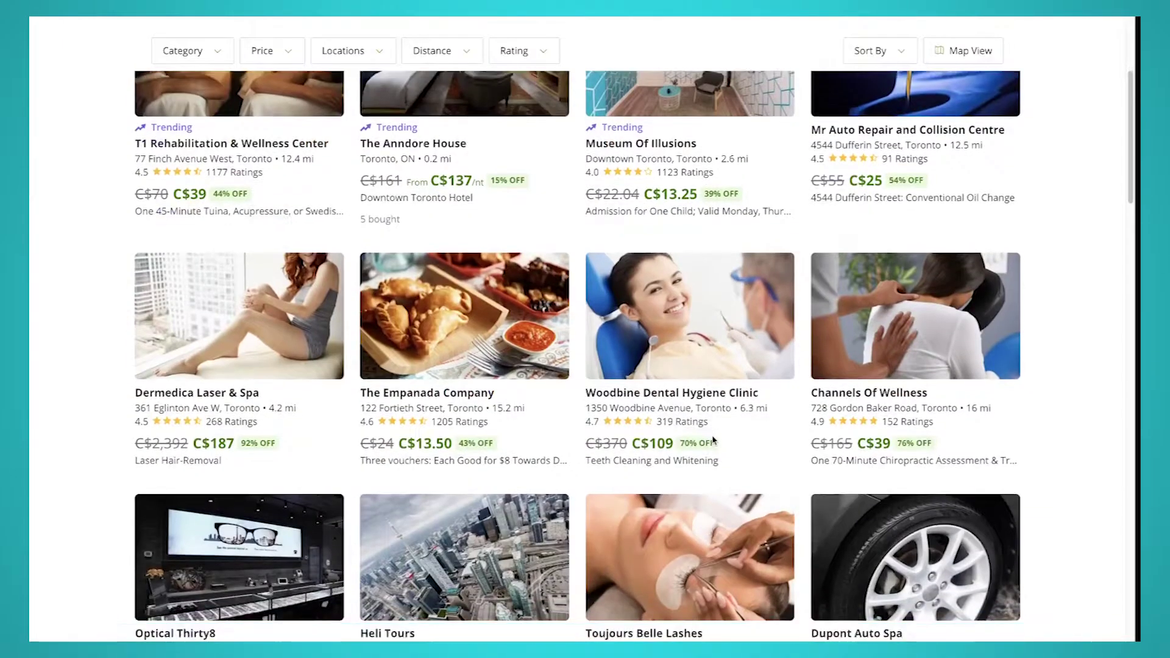
pyautogui.scroll(-8, 714, 441)
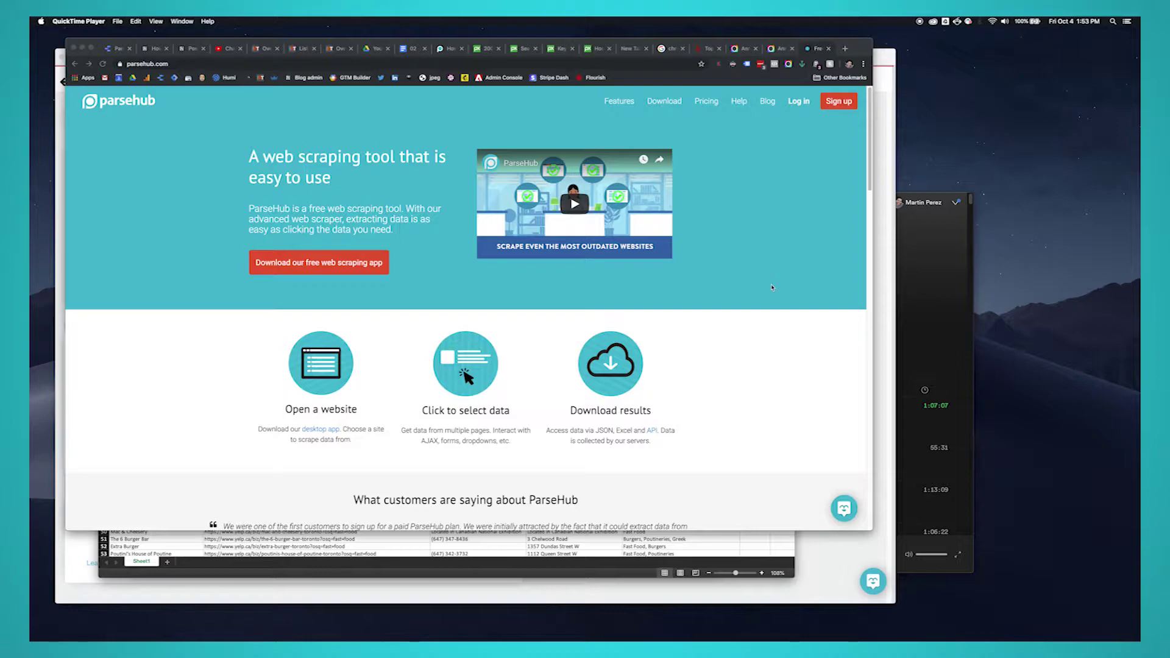
# Step: Open the app download page on the ParseHub website, with its Mac, Windows and Linux versions
pyautogui.click(658, 104)
pyautogui.click(658, 104)
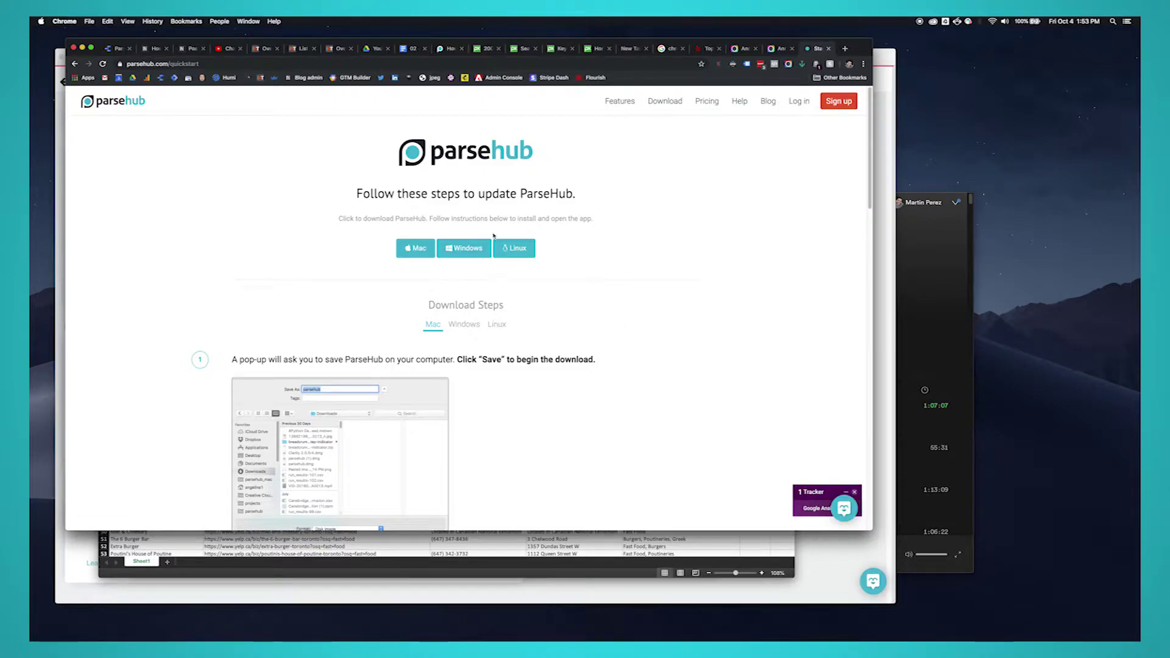
pyautogui.click(464, 248)
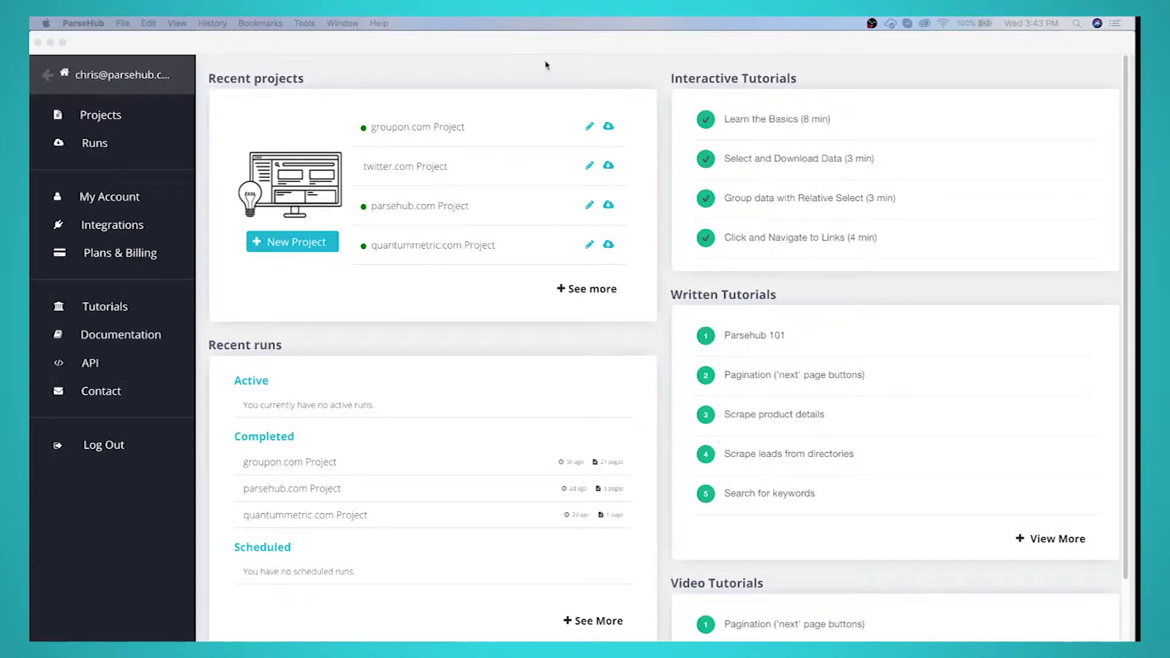
pyautogui.click(285, 53)
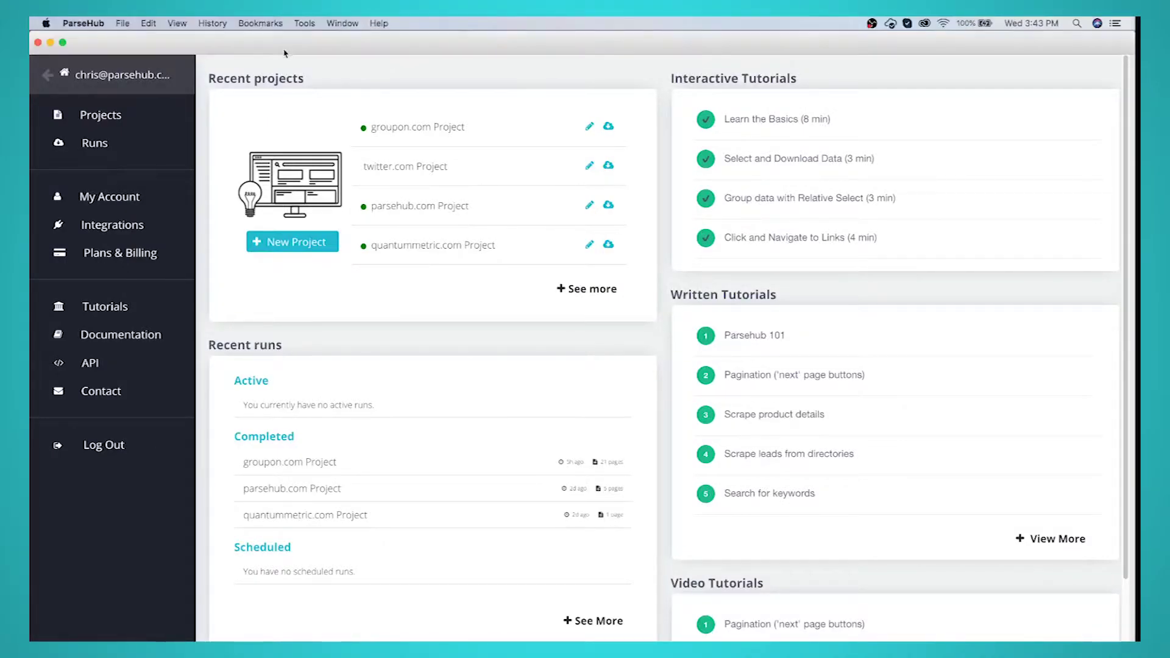
pyautogui.click(276, 242)
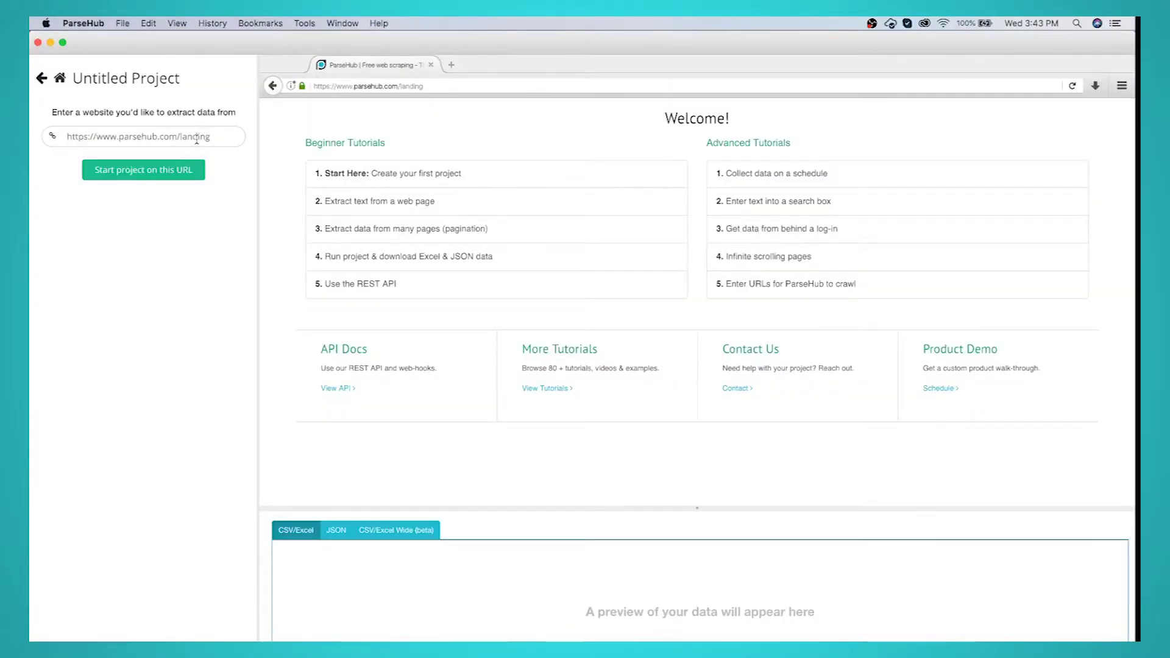
pyautogui.click(197, 139)
pyautogui.write('https://www.groupon.com/browse/greater-toronto-area')
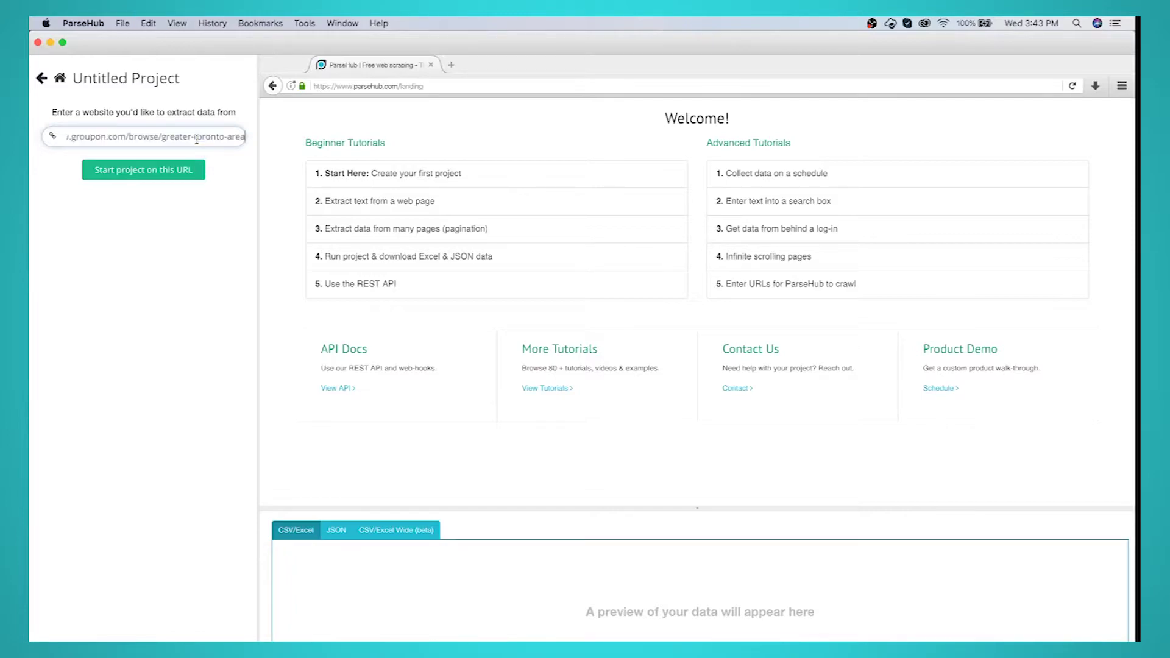
pyautogui.click(154, 170)
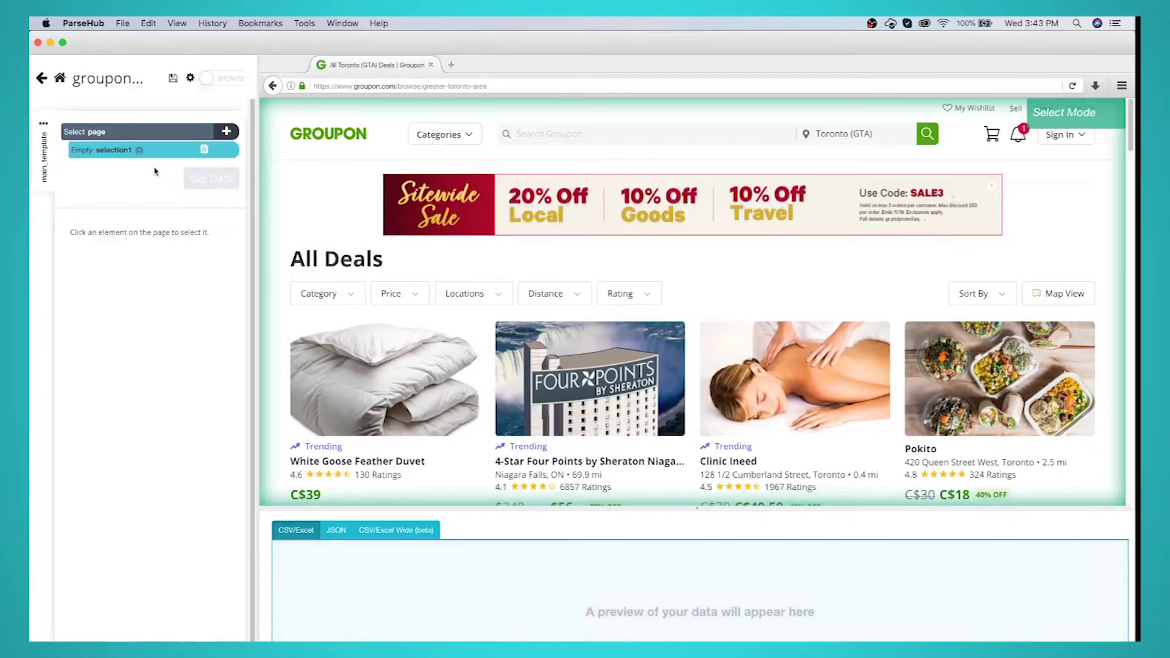
# Step: Select all deal names on the Groupon page, using White Goose Feather Duvet and 4-Star Four Points by Sheraton as examples
pyautogui.scroll(-3, 312, 335)
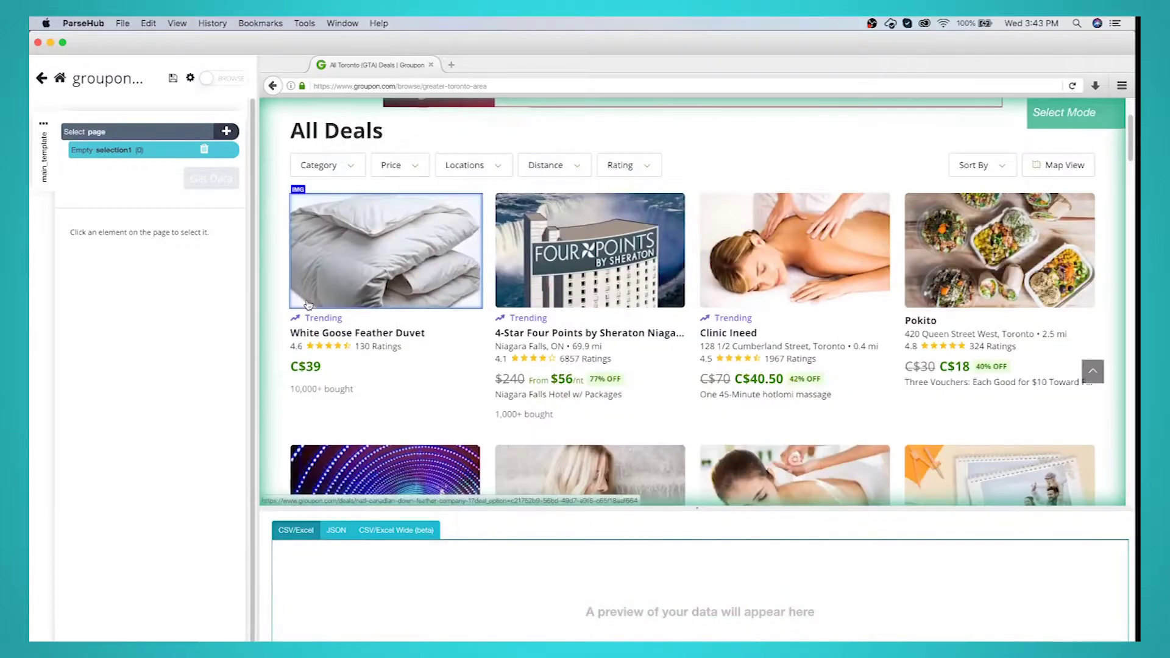
pyautogui.click(312, 335)
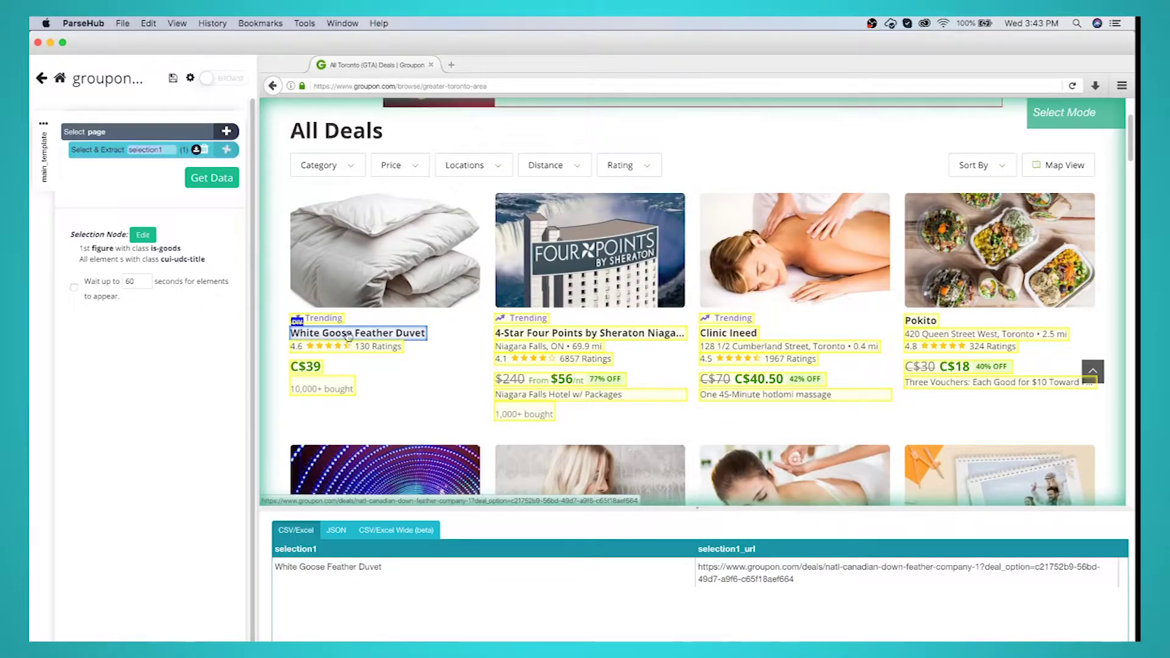
pyautogui.click(546, 335)
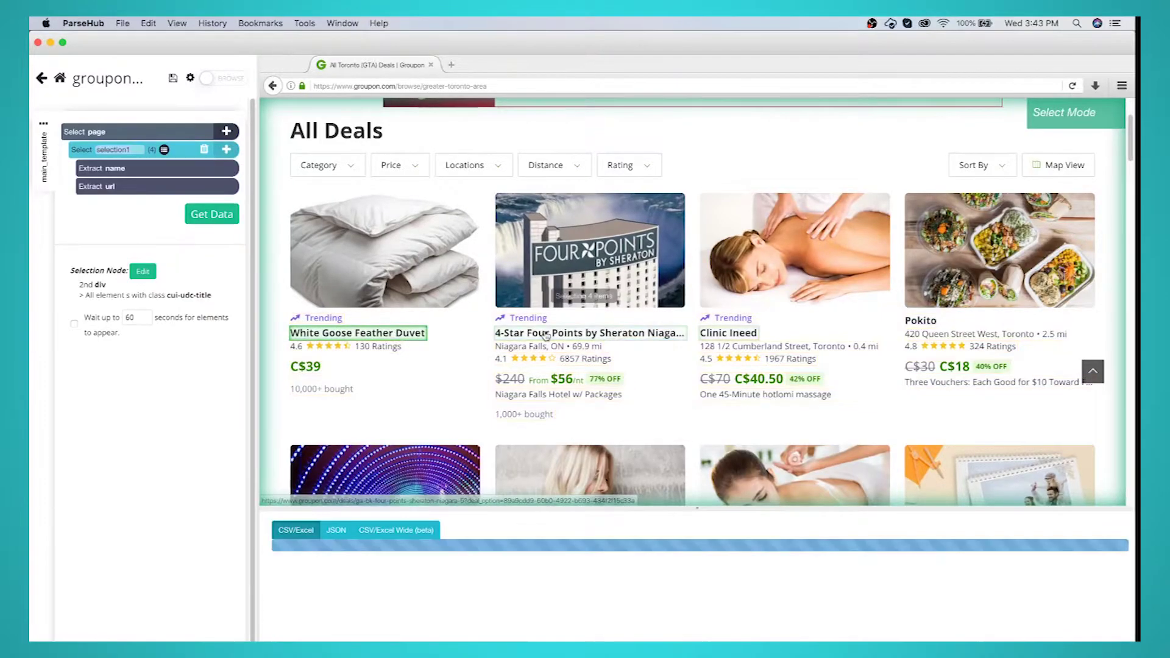
pyautogui.scroll(-5, 656, 340)
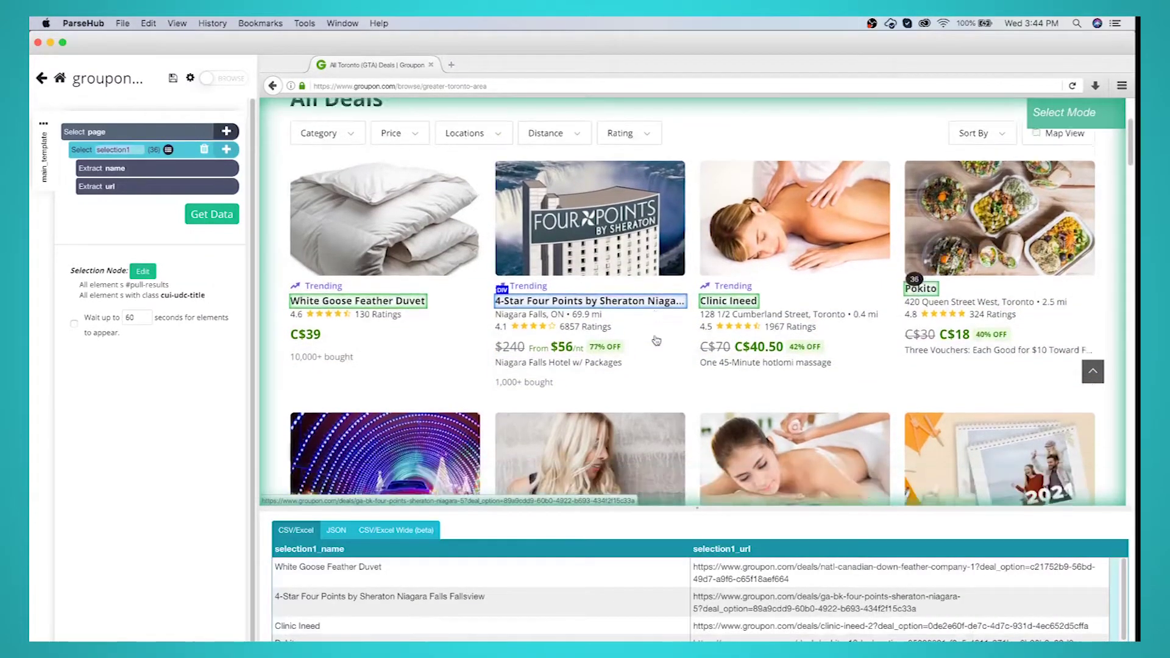
pyautogui.scroll(-2, 656, 340)
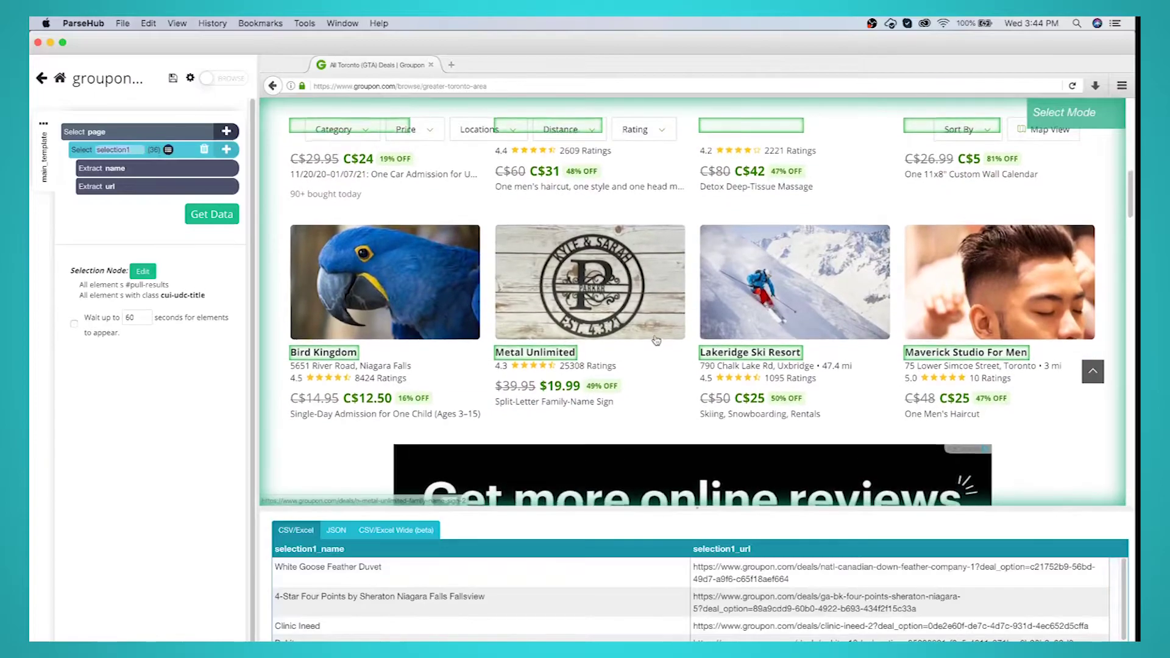
# Step: Rename the deal name selection as Business
pyautogui.scroll(8, 656, 340)
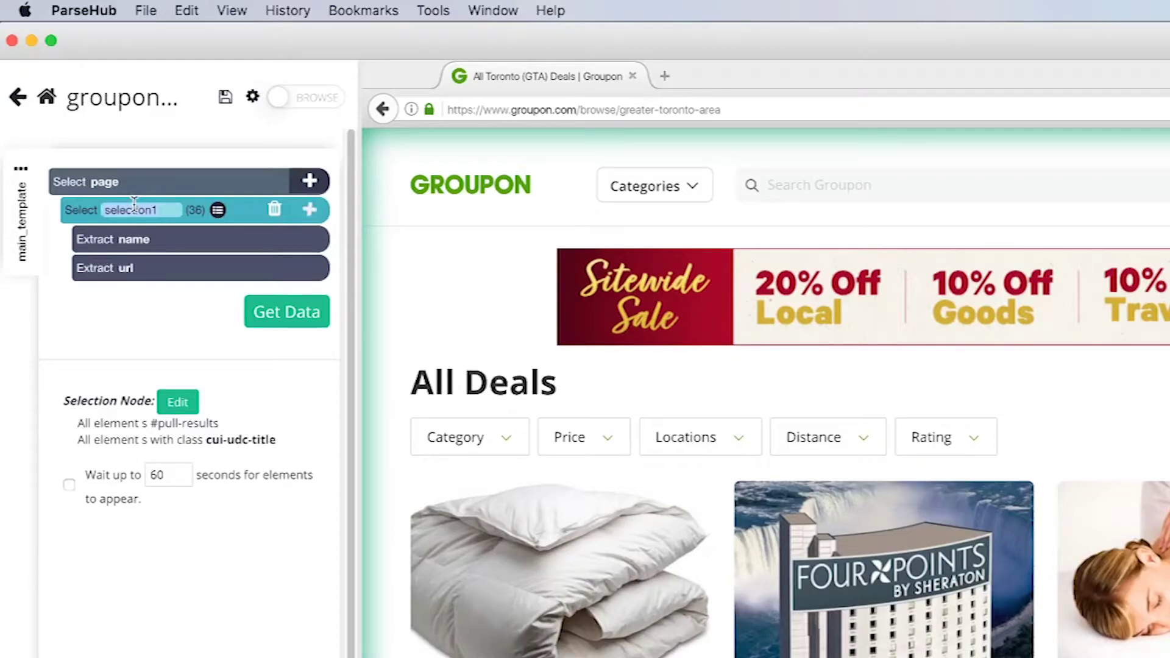
pyautogui.write('Business')
pyautogui.press('Return')
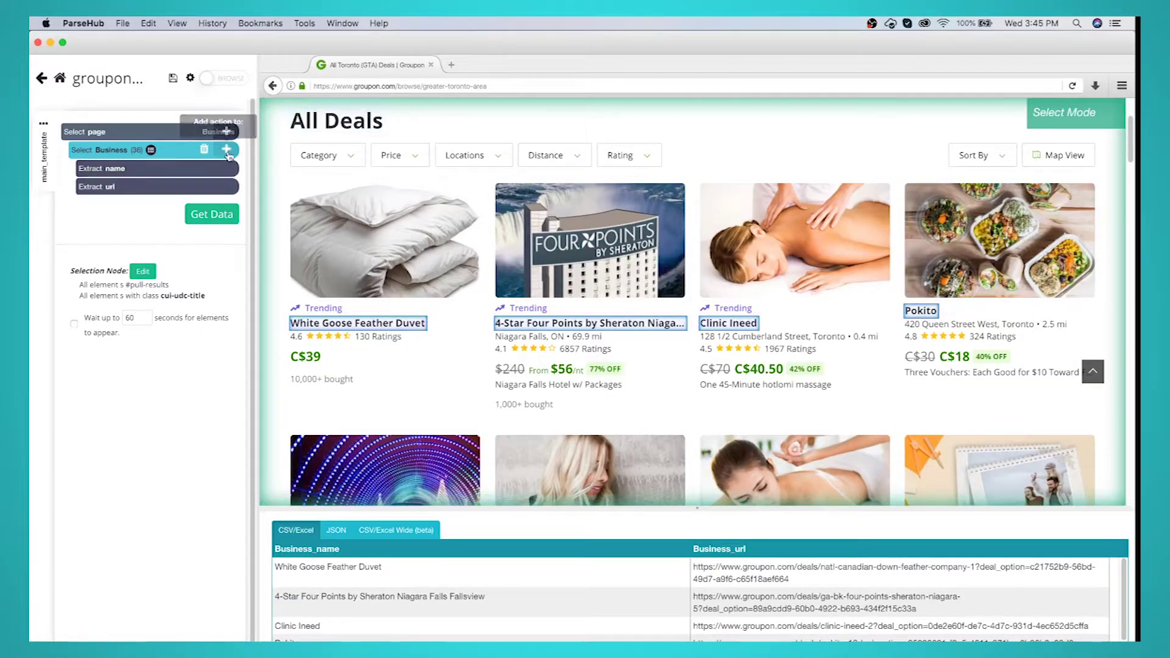
# Step: Add a Relative Select to Business that links the first two deal names to their numeric rating scores
pyautogui.click(227, 150)
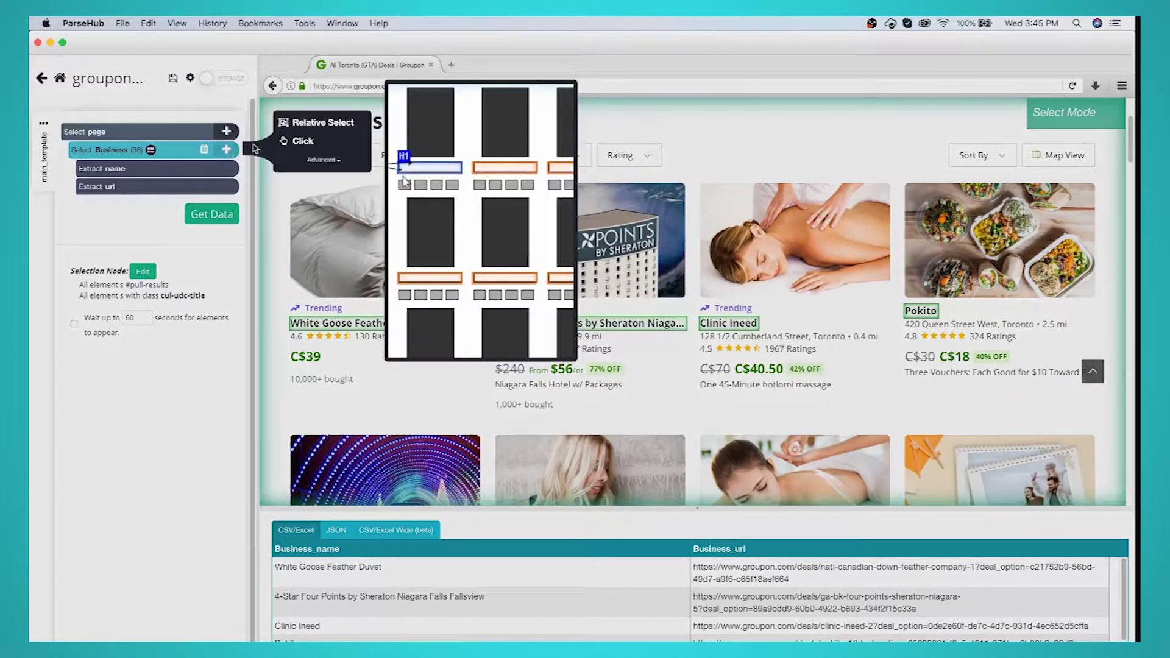
pyautogui.click(313, 123)
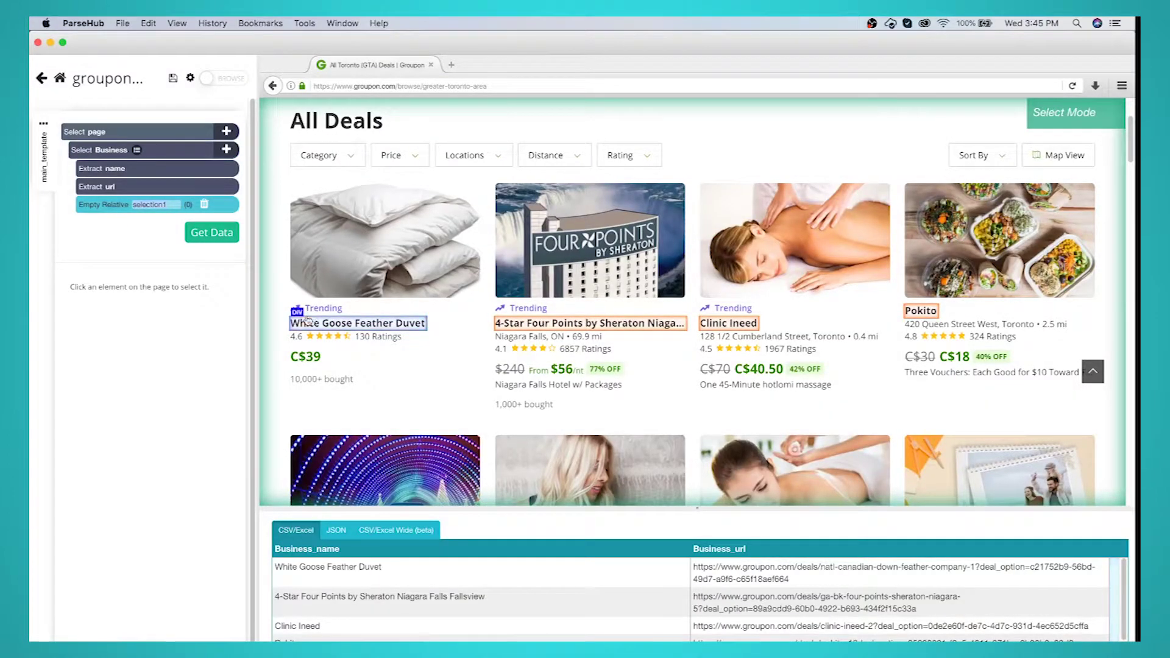
pyautogui.click(290, 329)
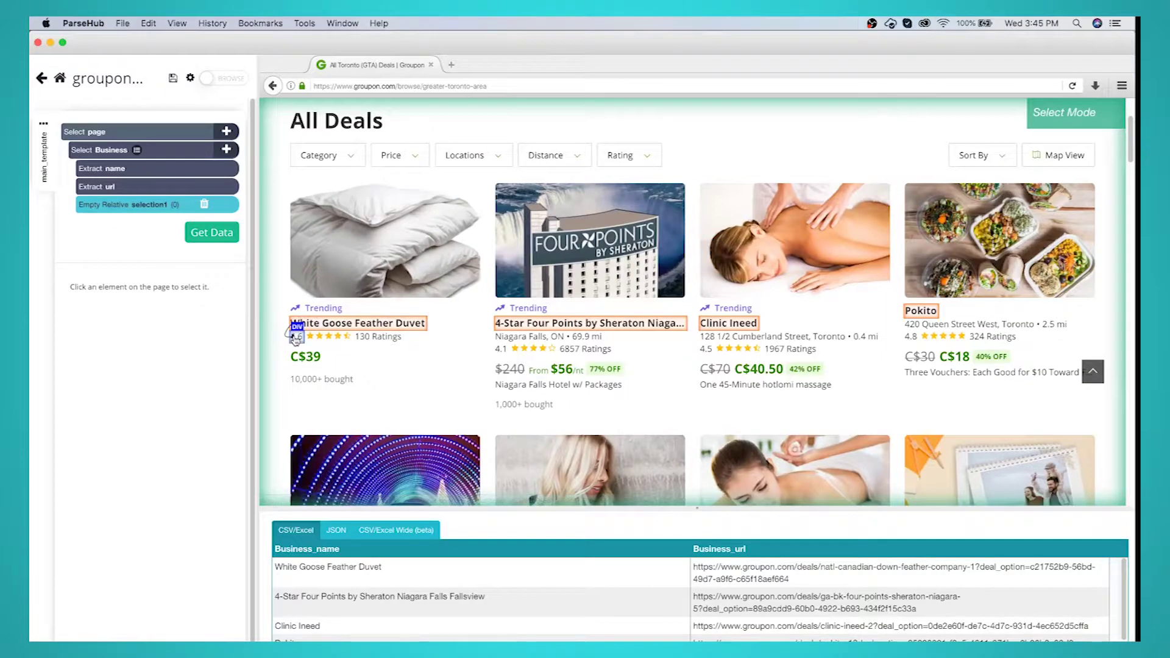
pyautogui.click(296, 338)
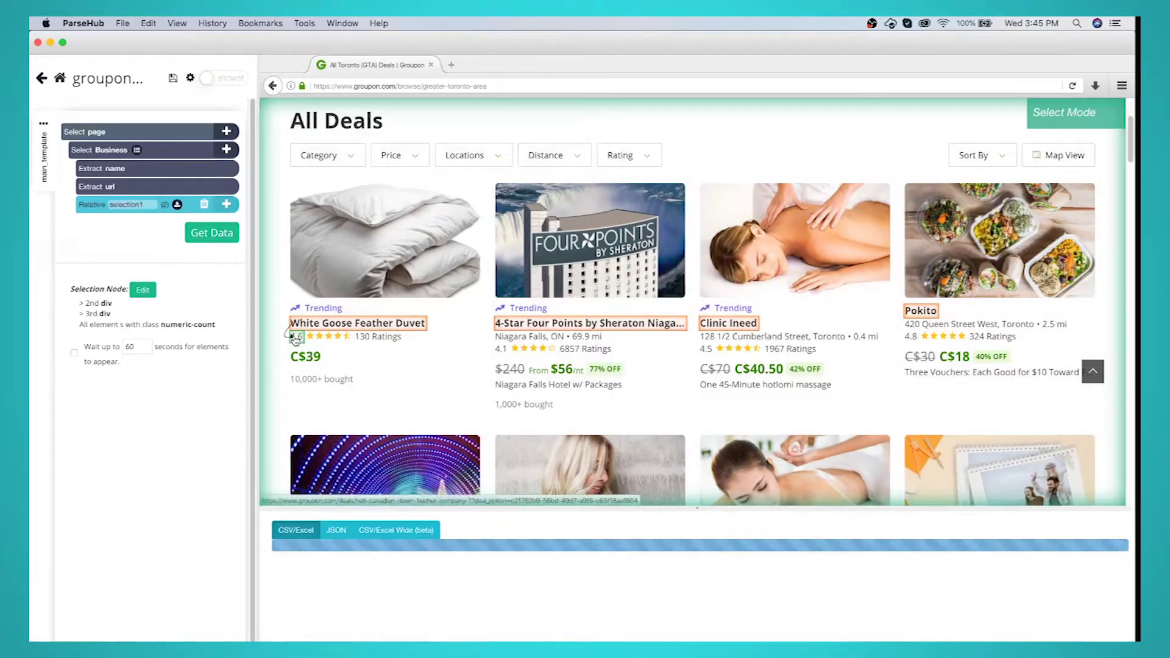
pyautogui.click(503, 325)
pyautogui.click(498, 351)
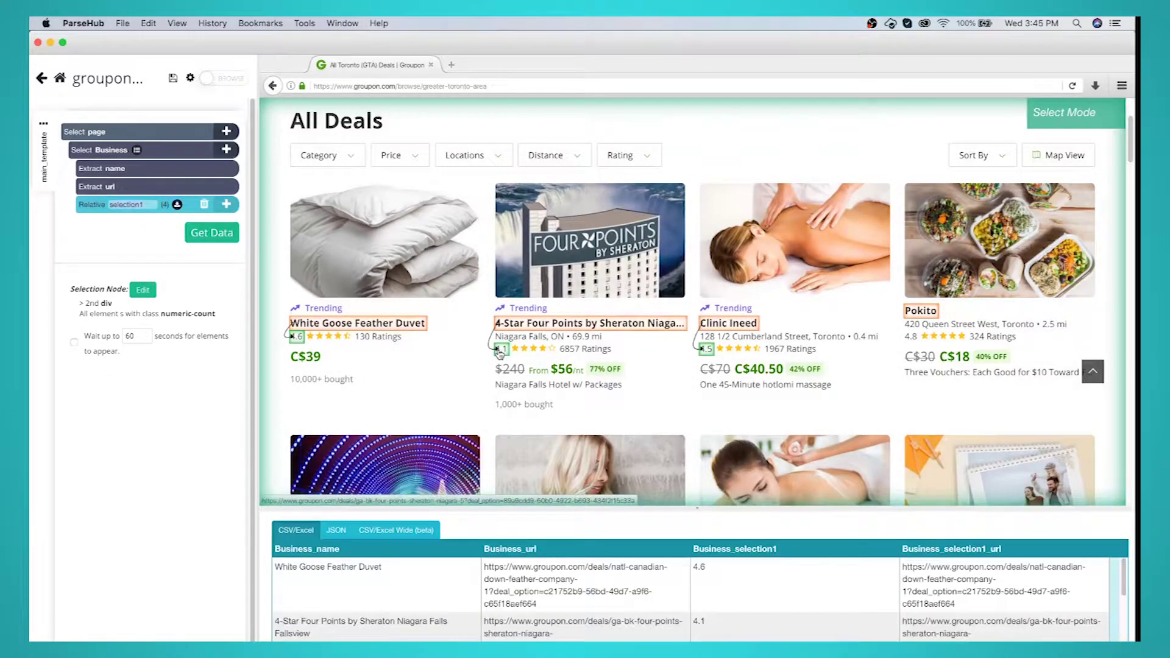
# Step: Rename the rating score selection as rating and remove its rating_url extraction
pyautogui.scroll(-7, 807, 373)
pyautogui.scroll(2, 808, 372)
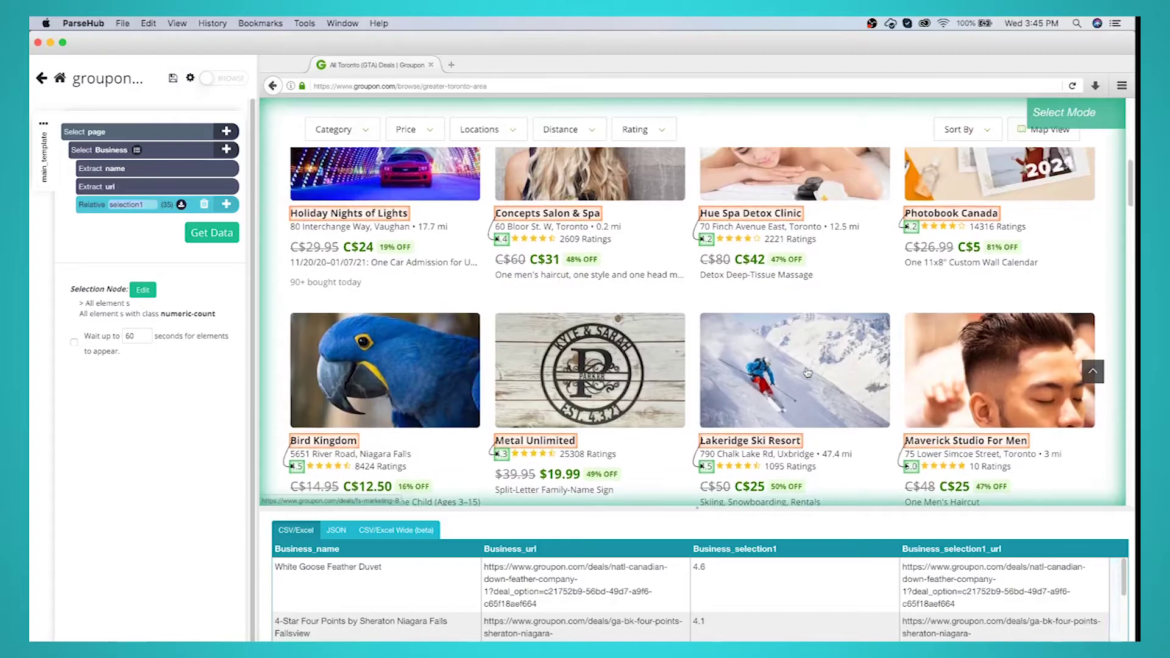
pyautogui.scroll(-3, 808, 372)
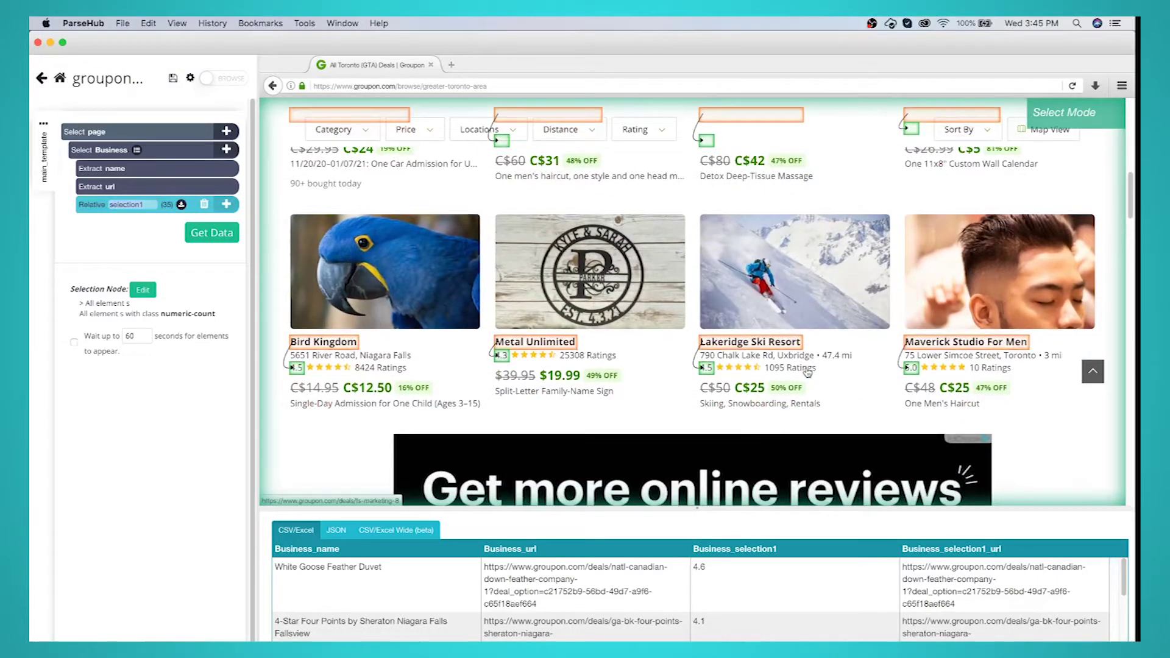
pyautogui.scroll(-9, 808, 373)
pyautogui.scroll(10, 807, 373)
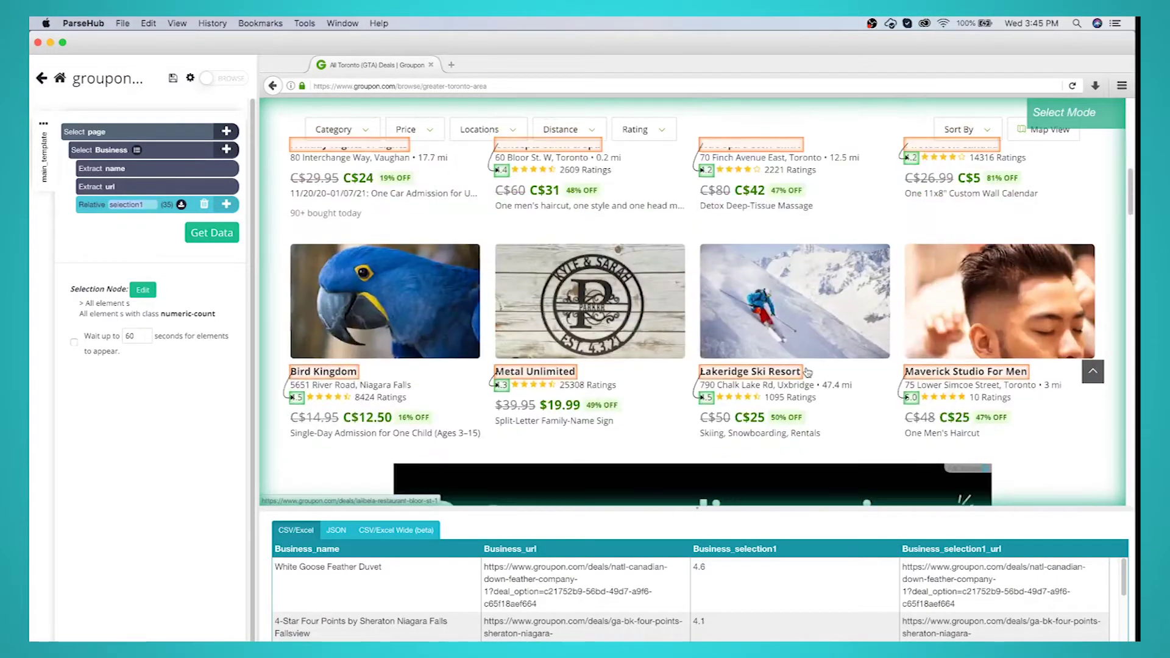
pyautogui.scroll(10, 807, 373)
pyautogui.write('rating')
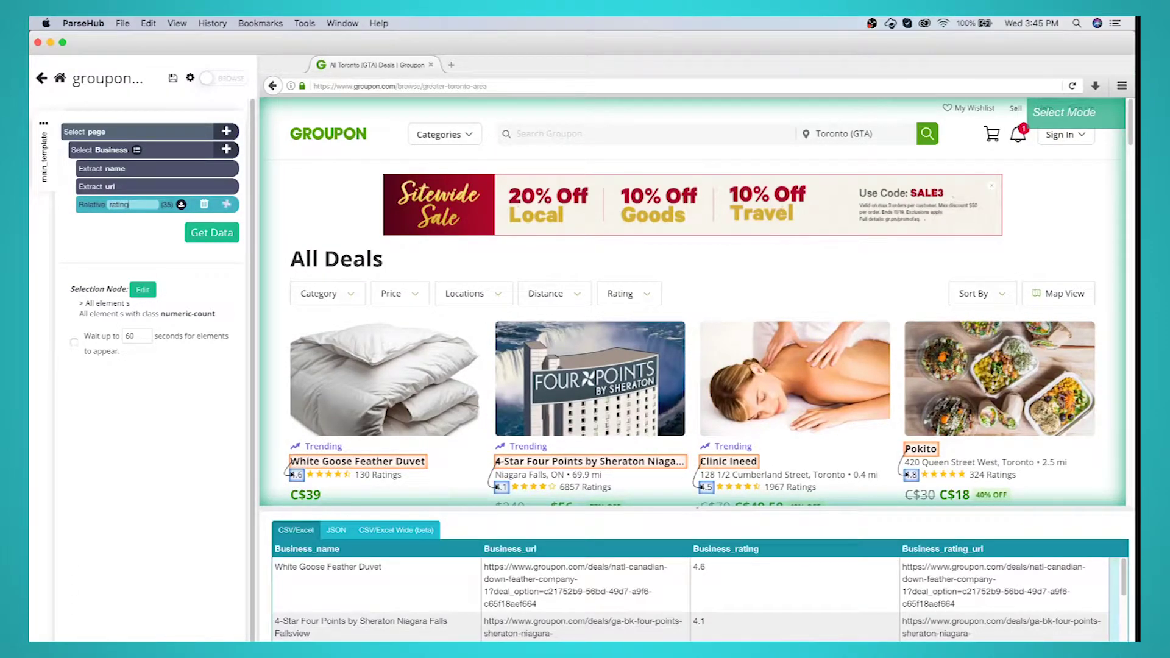
pyautogui.click(182, 206)
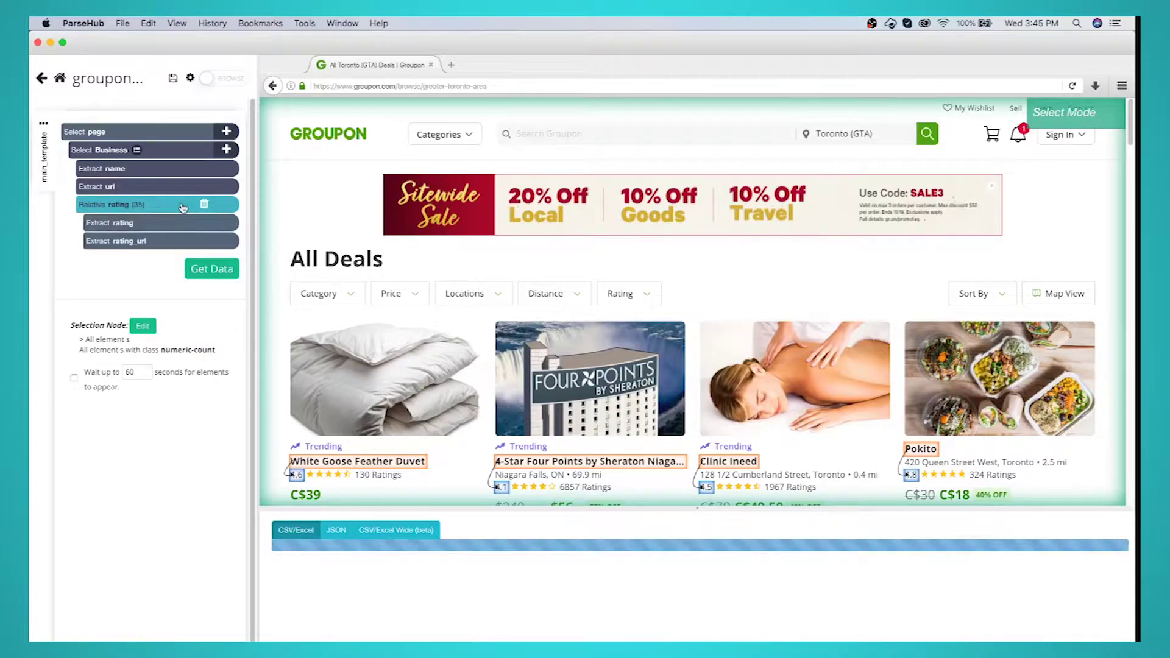
pyautogui.click(205, 241)
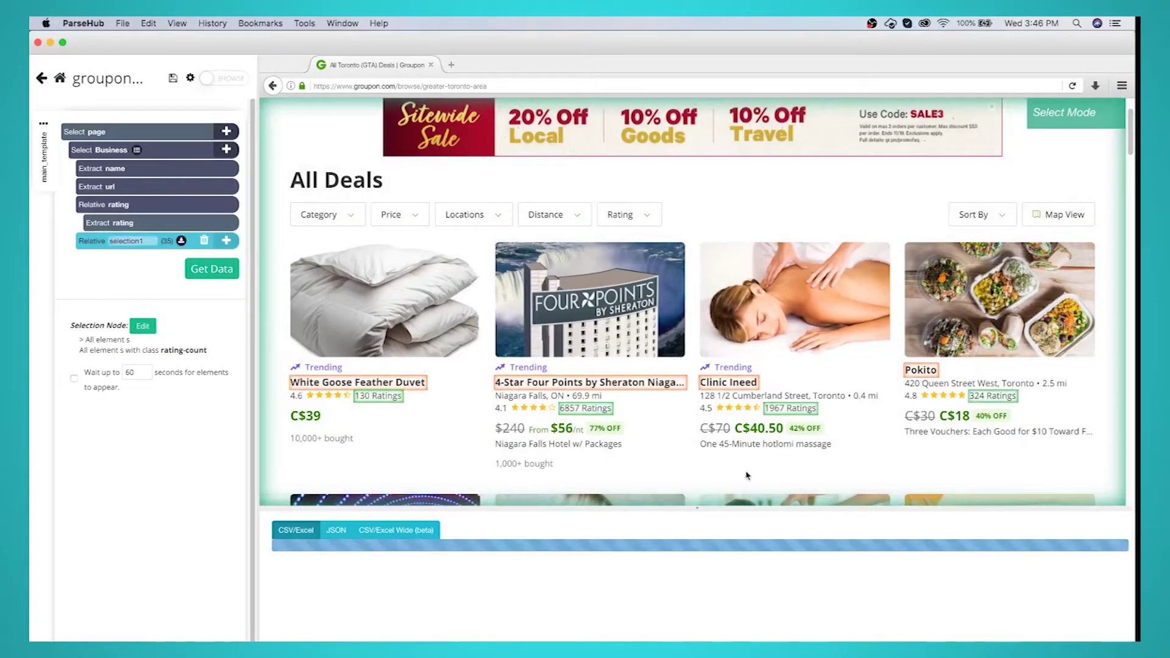
# Step: Expand the Price relative selection to show its extraction commands
pyautogui.scroll(-6, 747, 475)
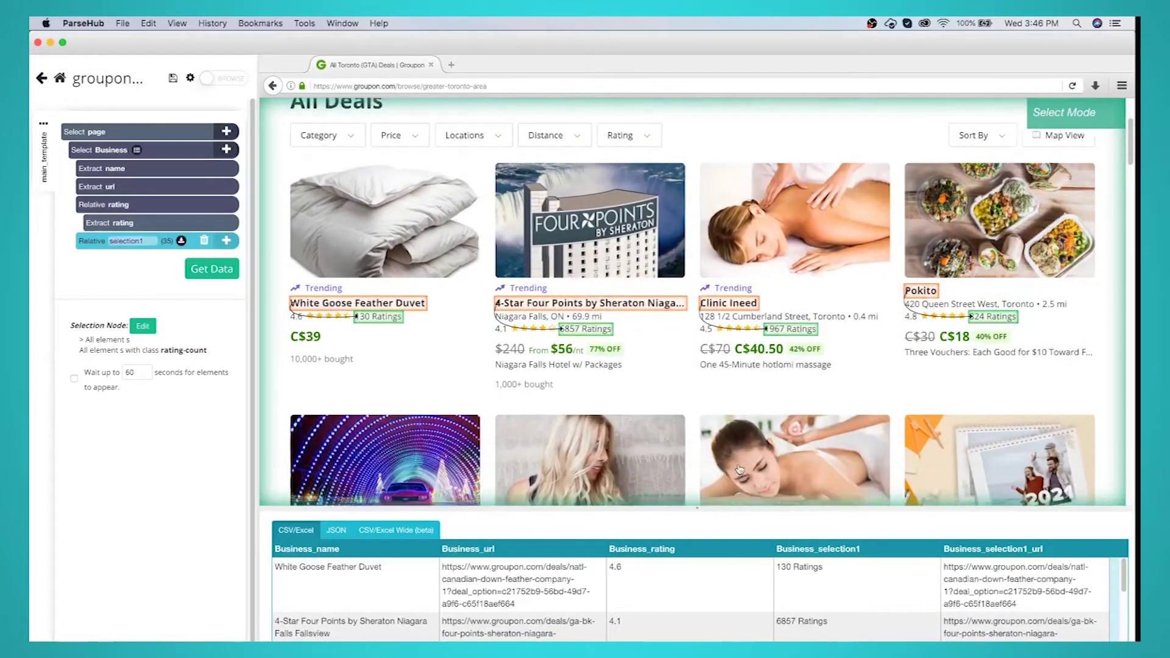
pyautogui.scroll(4, 739, 468)
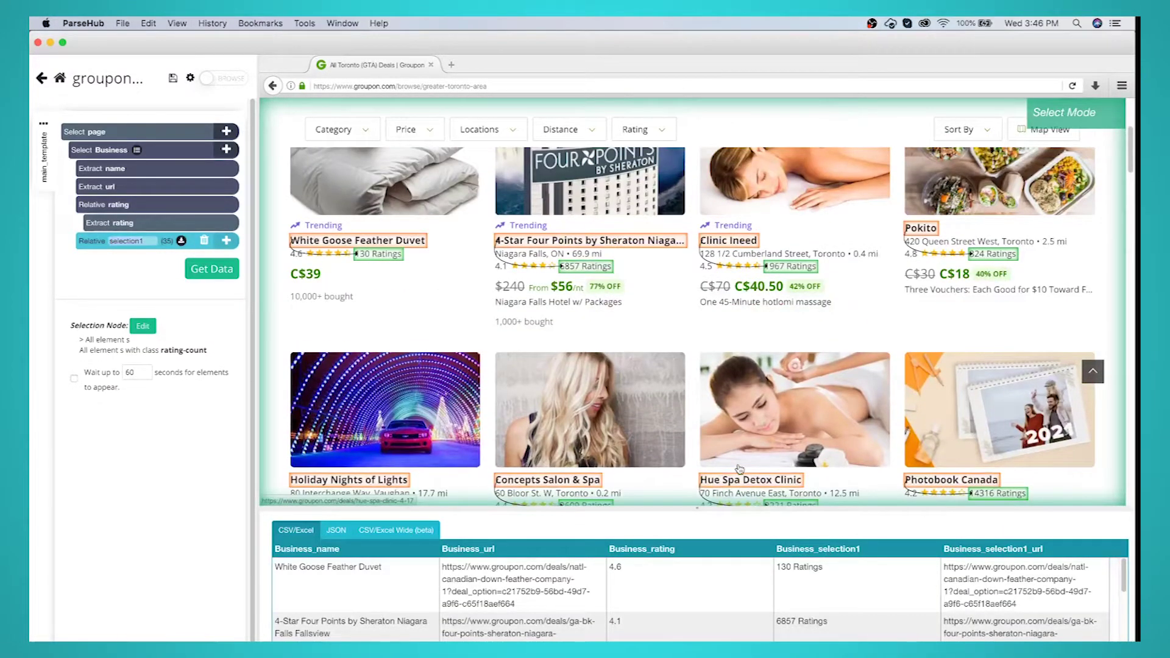
pyautogui.scroll(4, 740, 468)
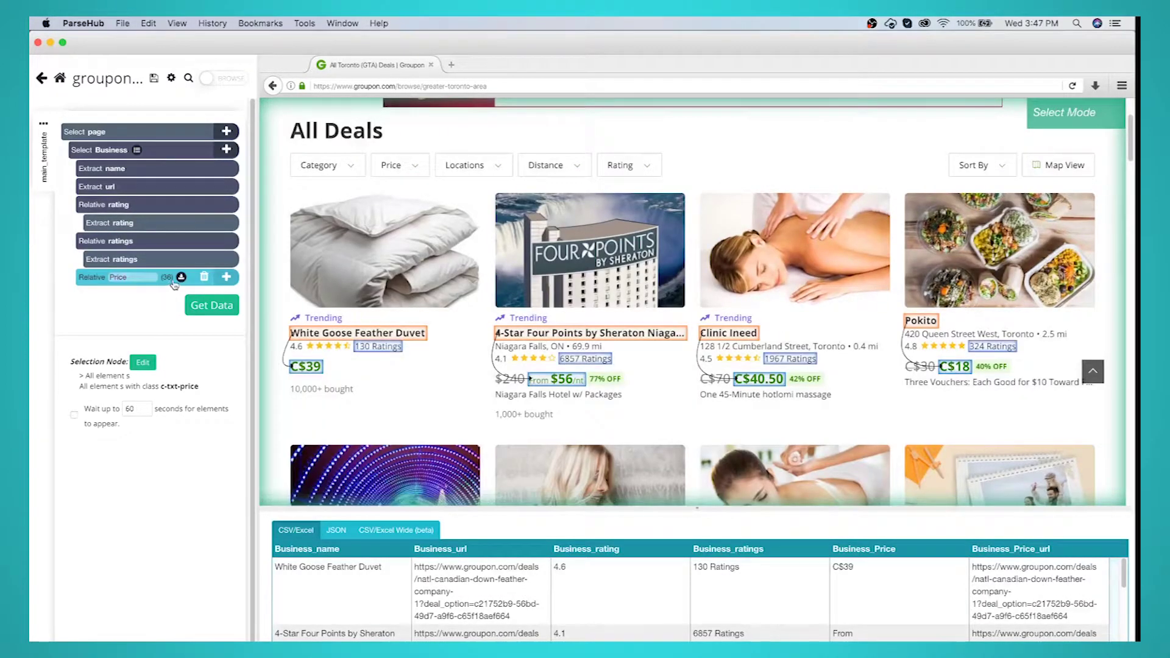
pyautogui.click(182, 278)
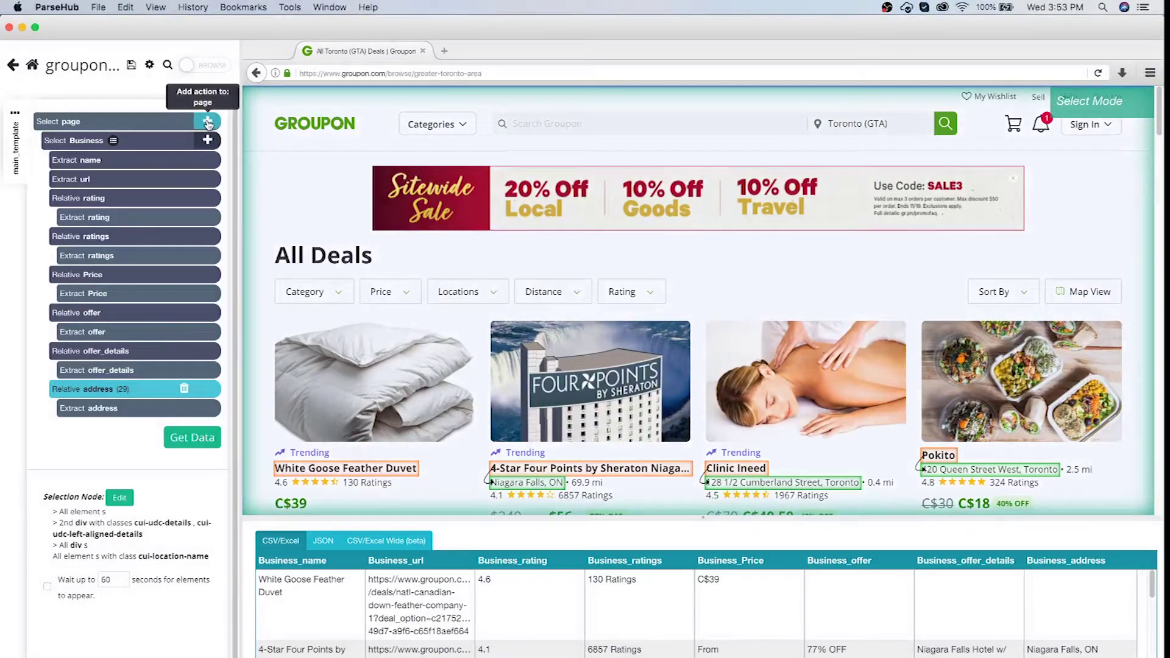
# Step: Add a Select command to page that selects the Next button in the pagination below the deals
pyautogui.click(208, 121)
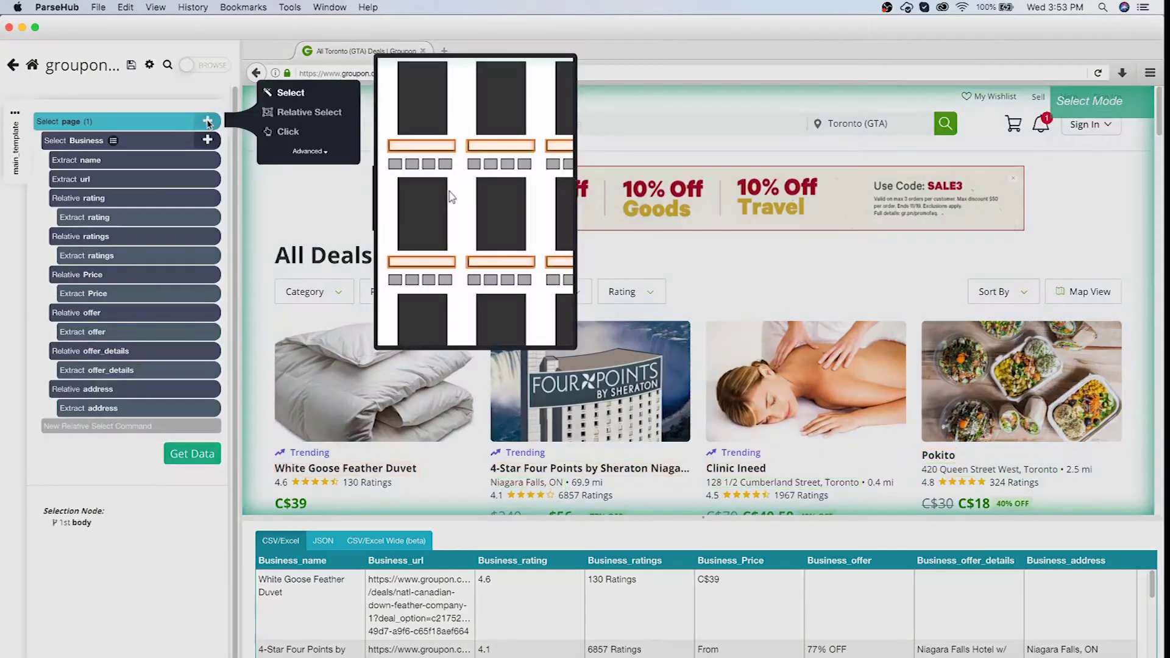
pyautogui.click(288, 94)
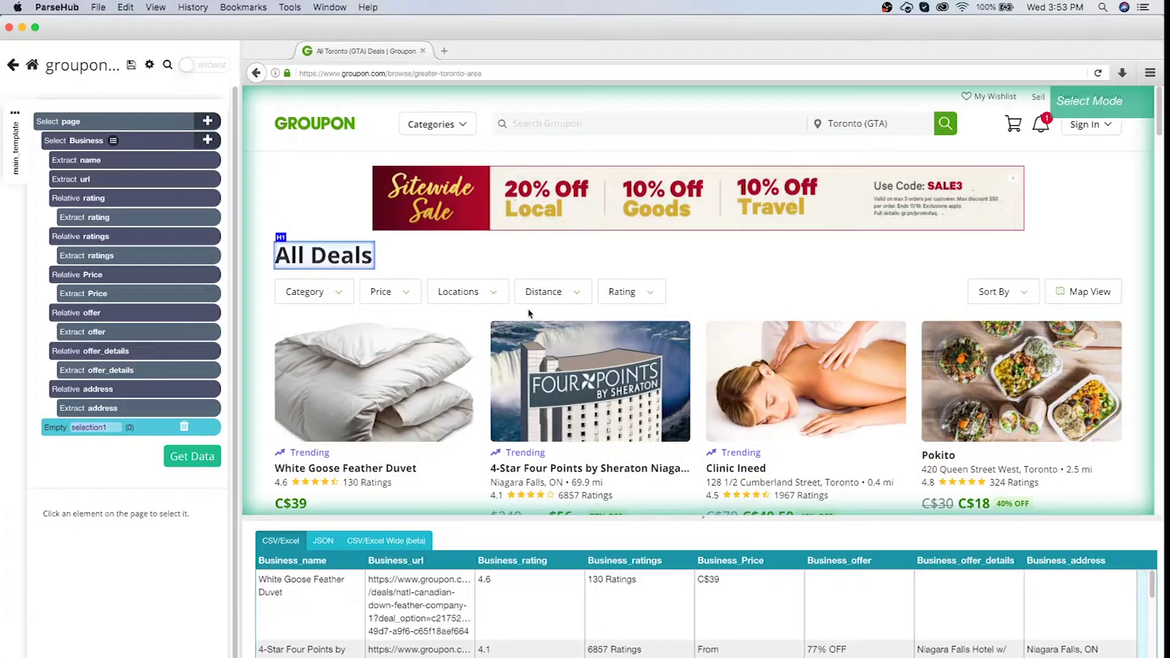
pyautogui.scroll(-20, 579, 349)
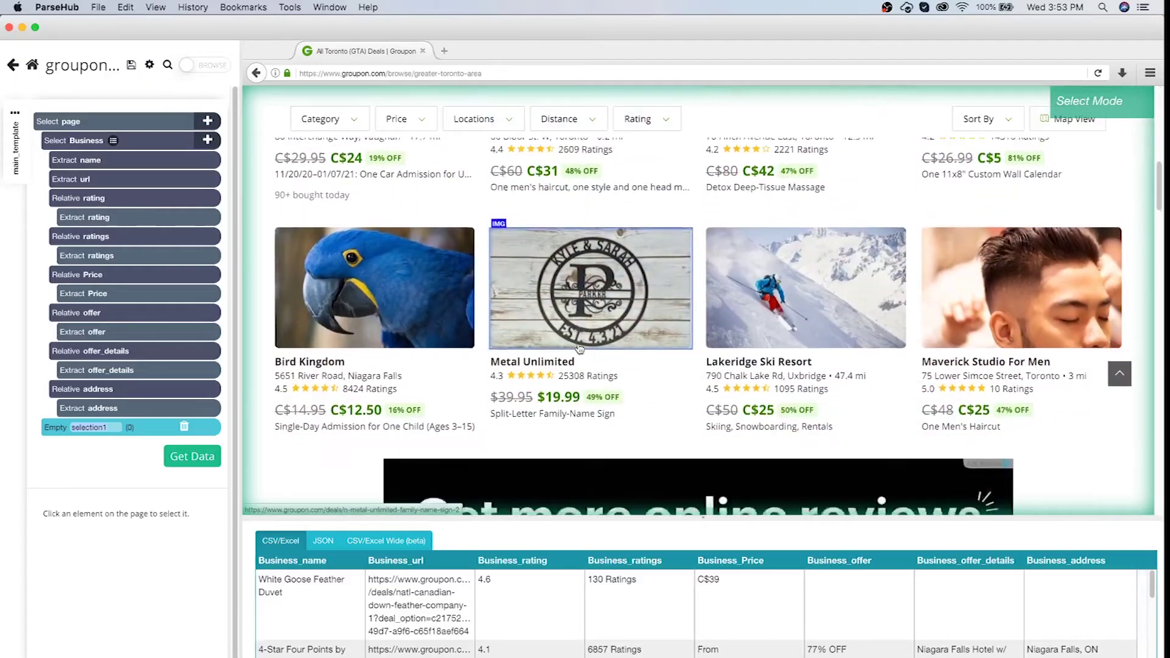
pyautogui.scroll(-20, 580, 349)
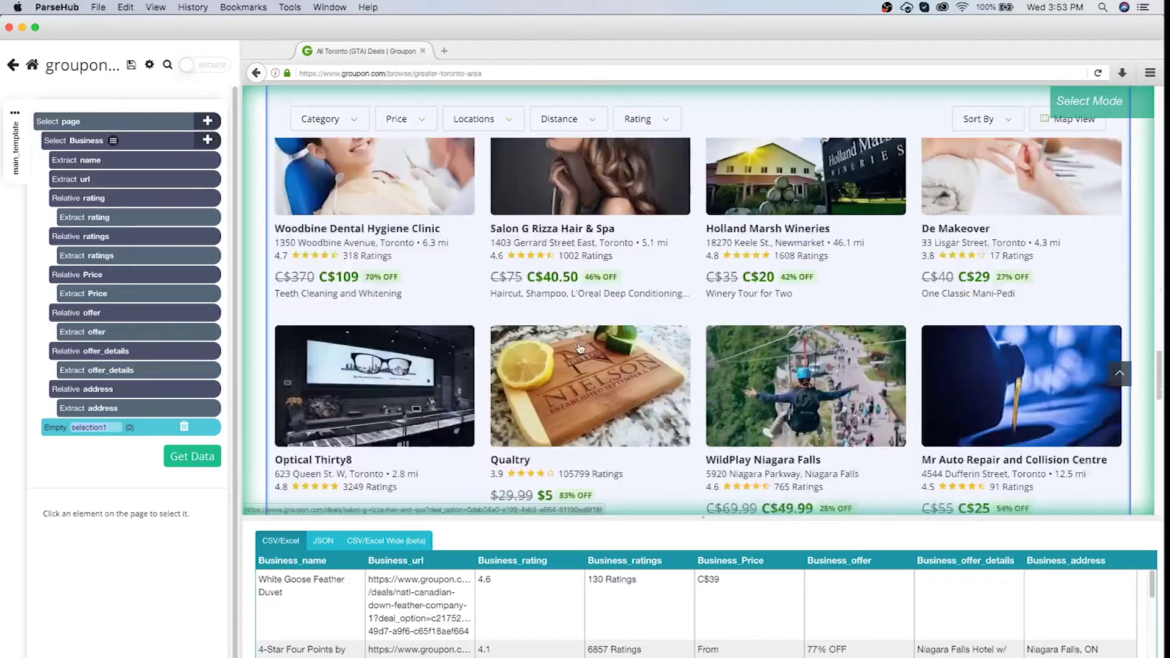
pyautogui.scroll(-3, 580, 348)
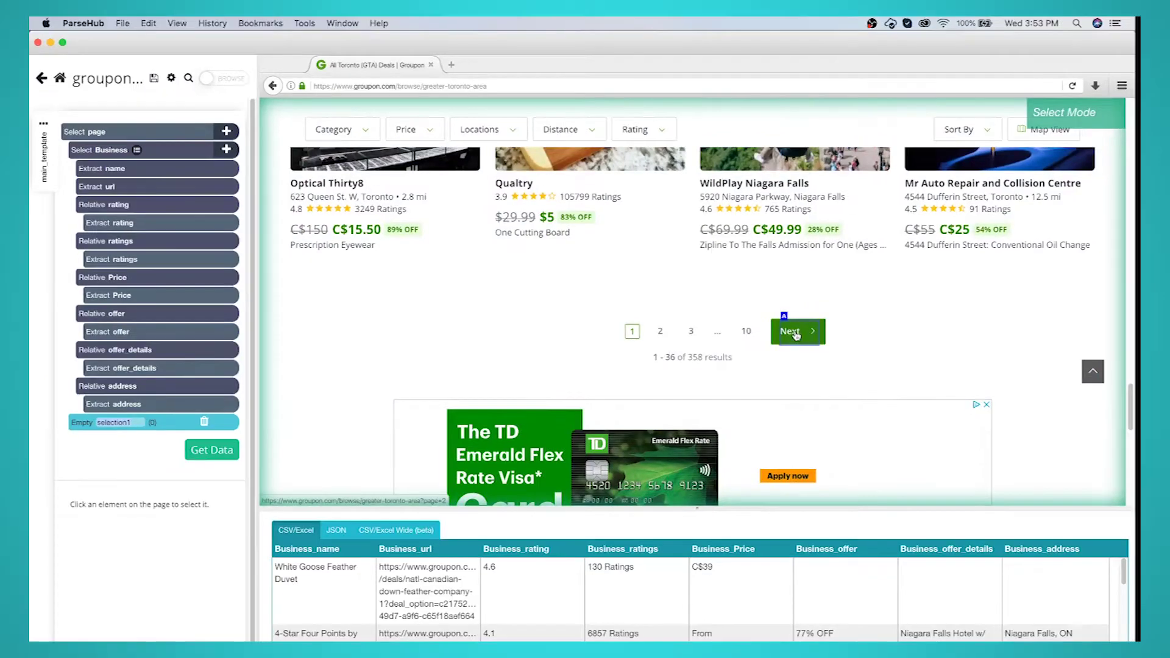
pyautogui.click(823, 339)
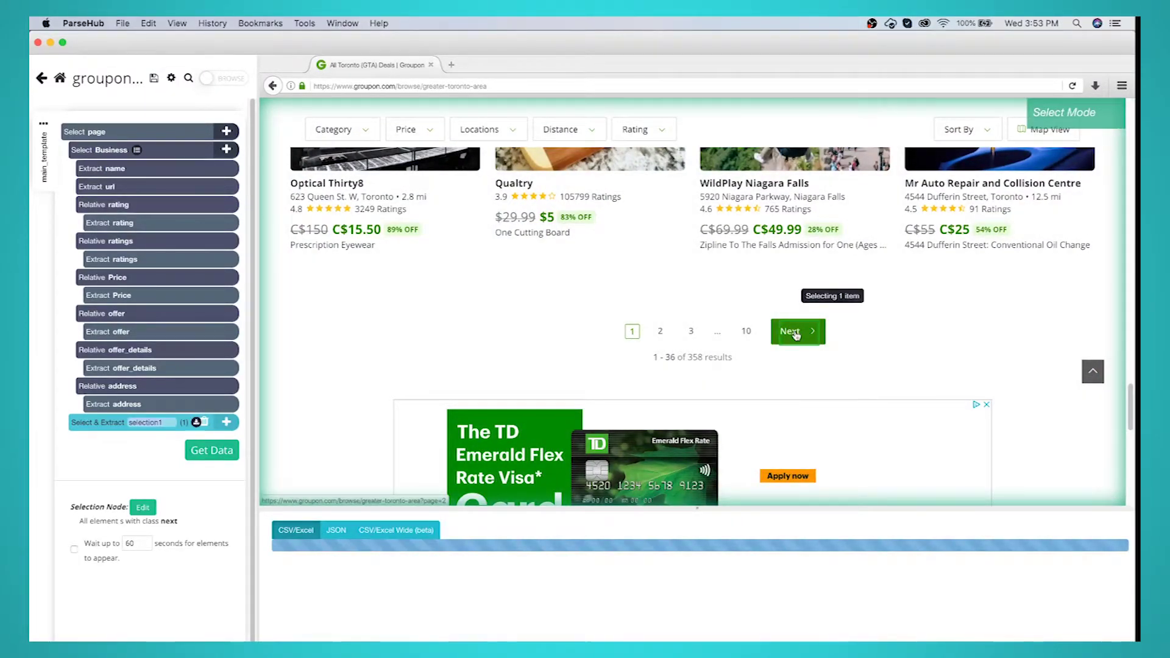
pyautogui.click(798, 331)
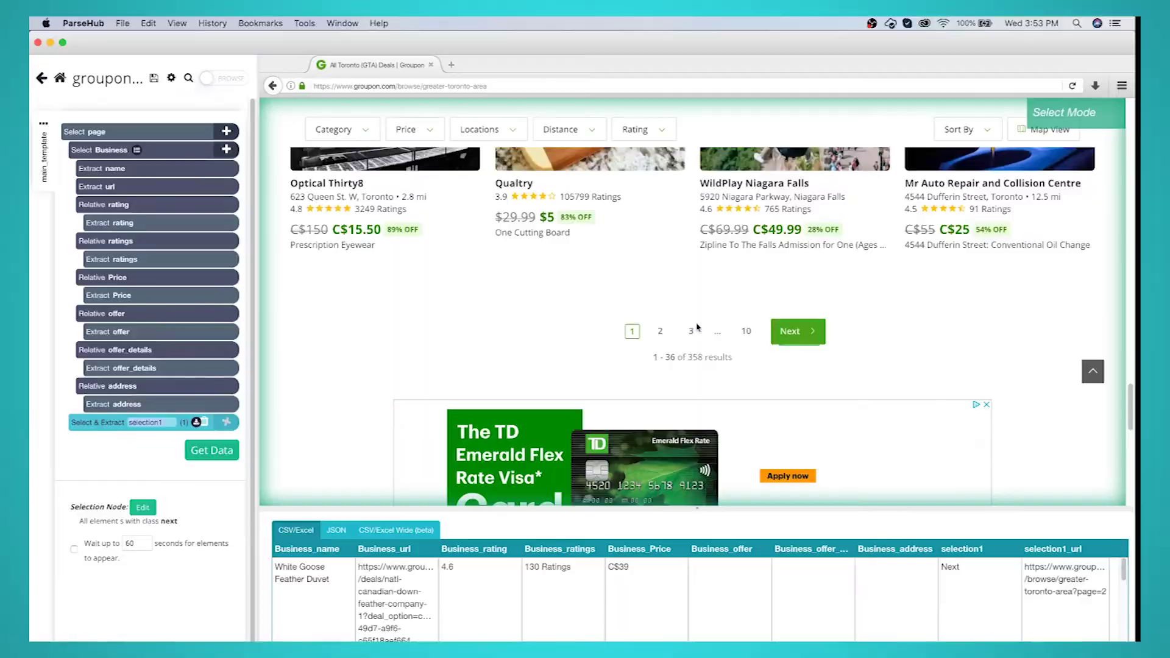
# Step: Delete both the text and URL extractions from the Next button selection
pyautogui.click(226, 420)
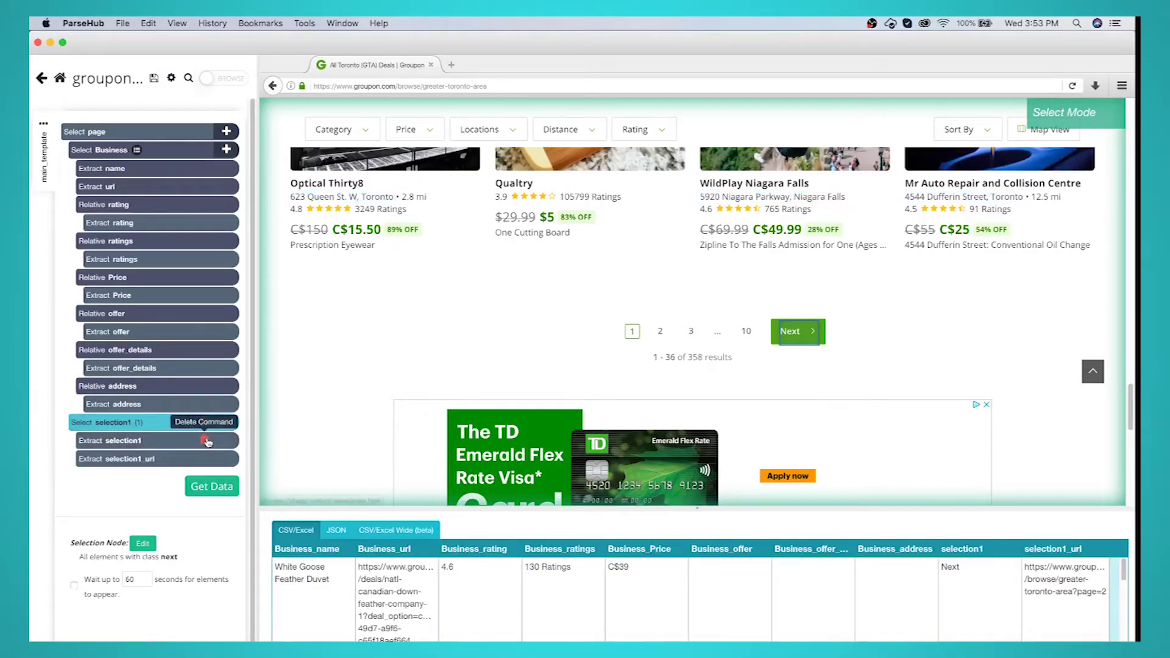
pyautogui.click(204, 440)
pyautogui.click(204, 440)
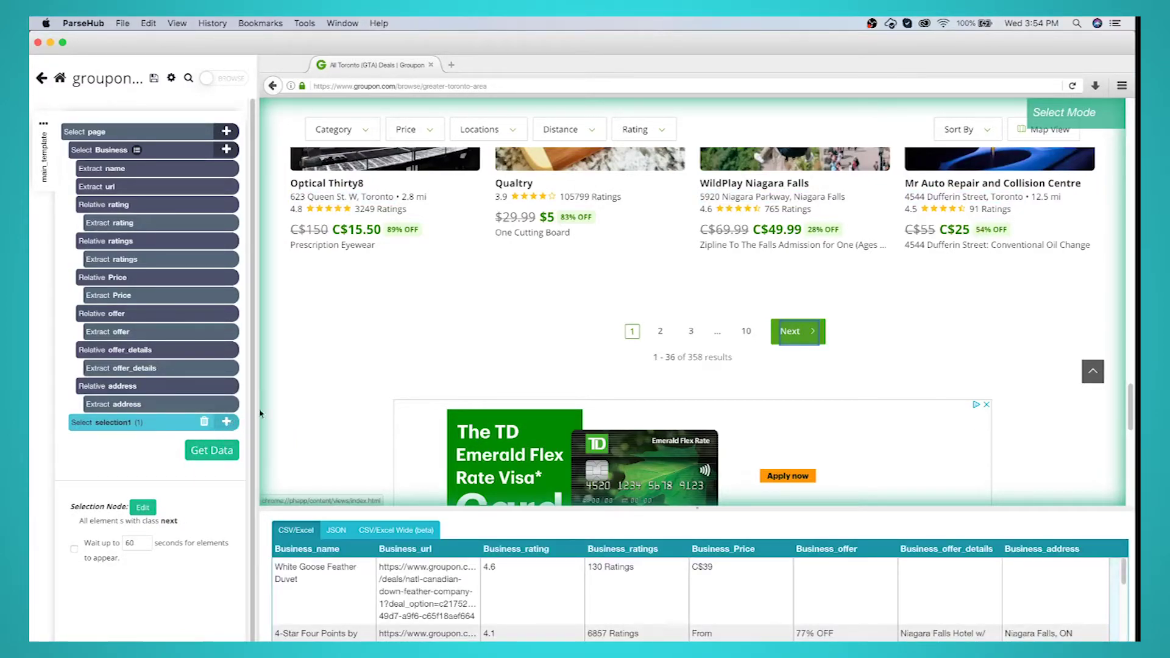
# Step: Add a Click command to the Next selection as a next page button, repeating the current template 5 more times and using AJAX
pyautogui.click(226, 422)
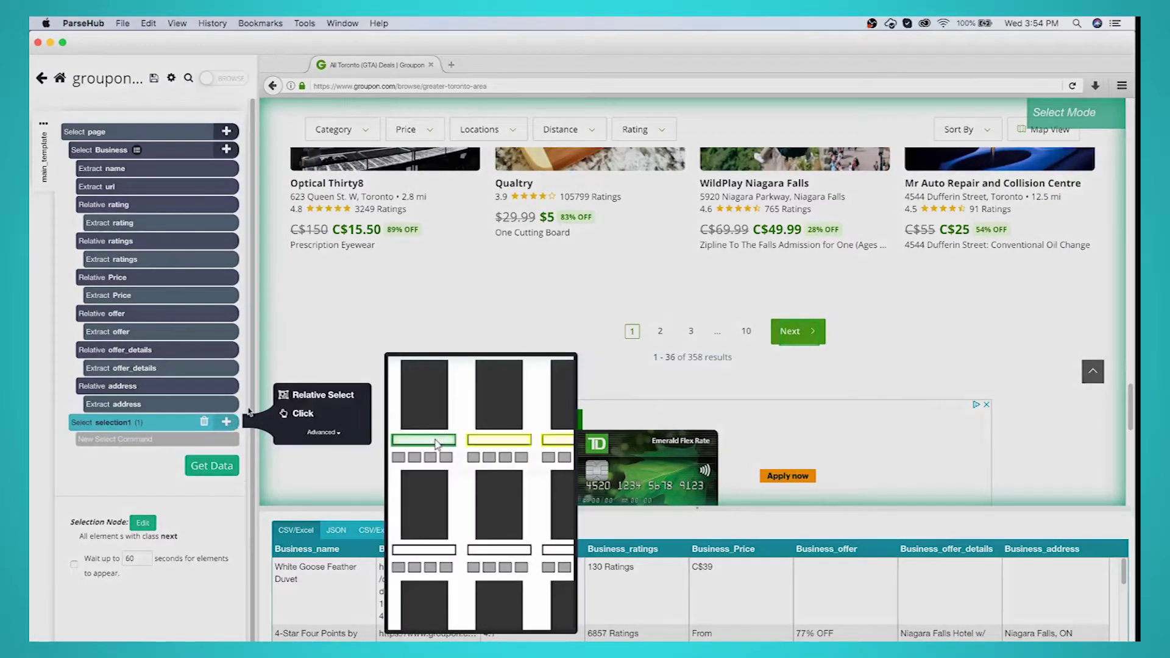
pyautogui.click(292, 419)
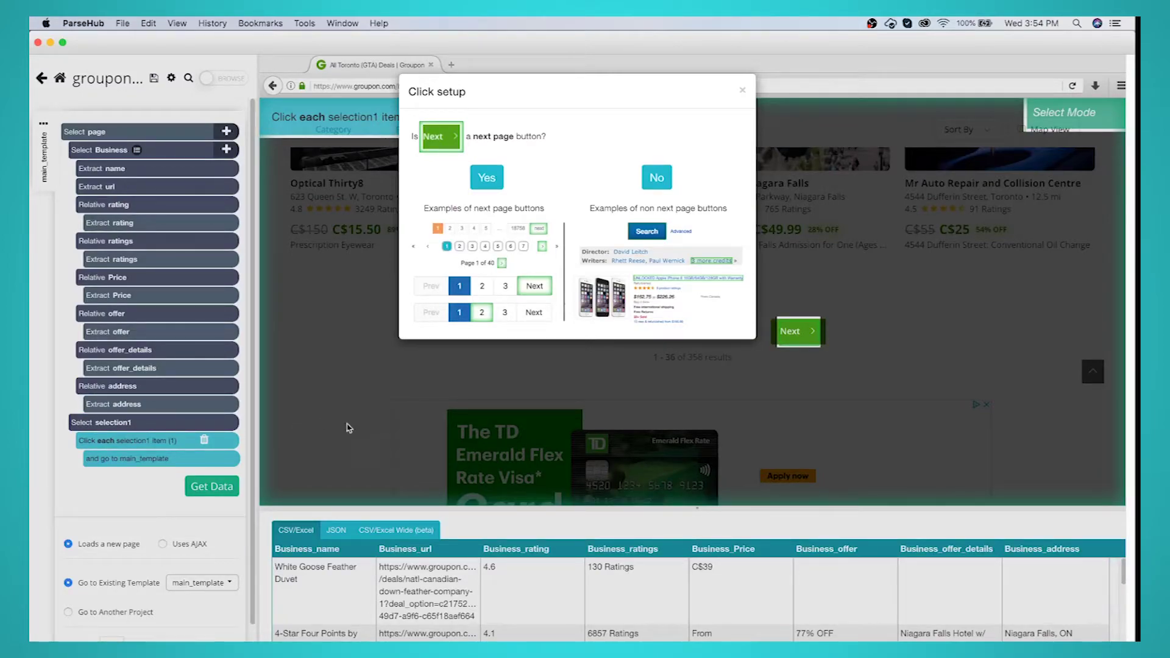
pyautogui.click(487, 178)
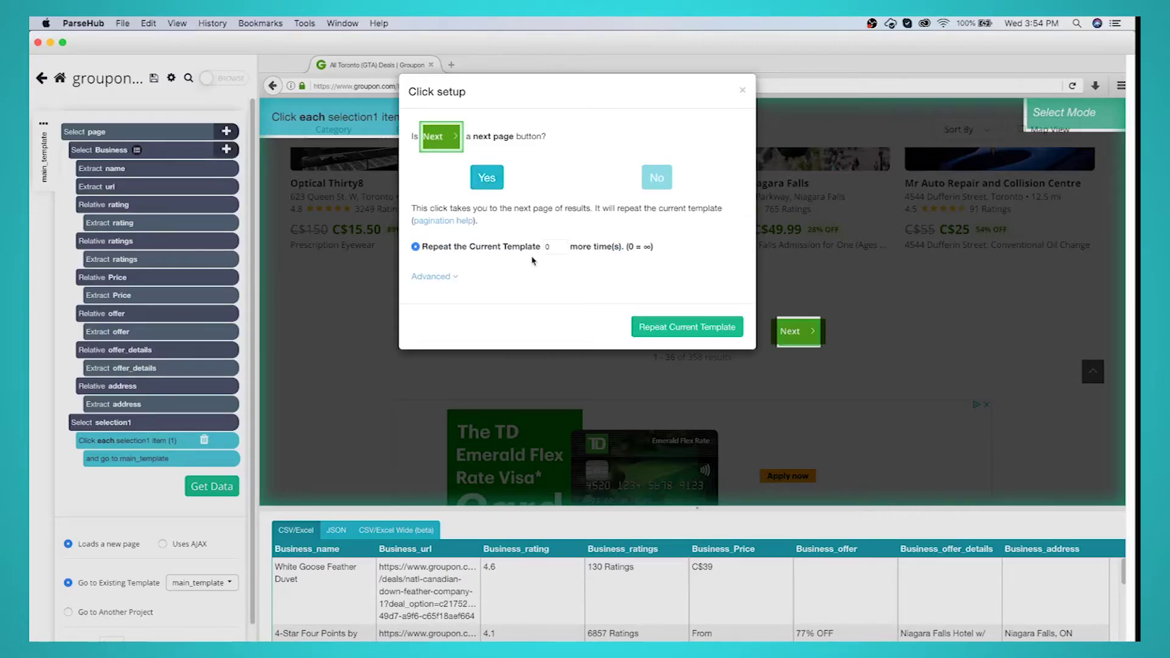
pyautogui.click(549, 245)
pyautogui.press('BackSpace')
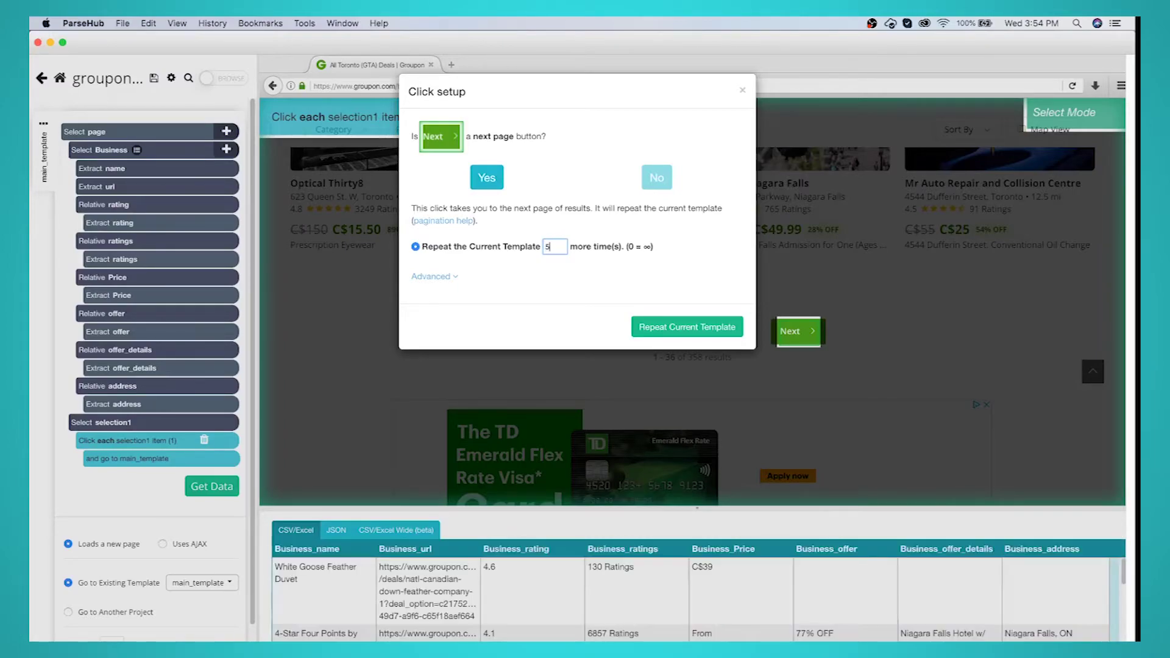
pyautogui.click(662, 332)
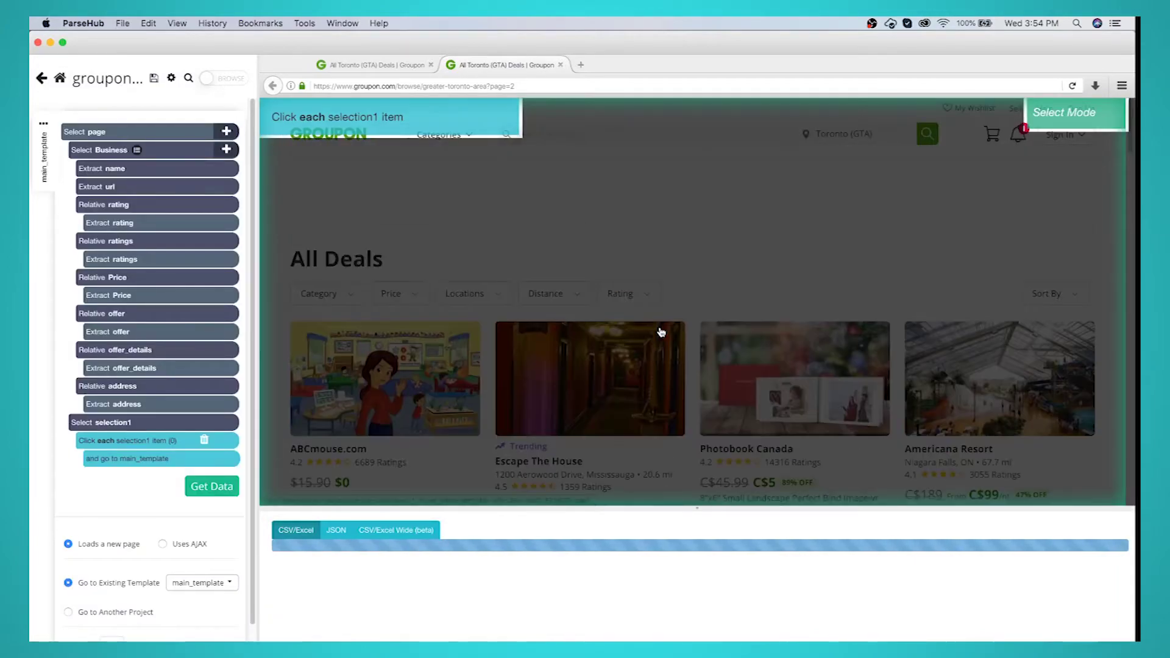
pyautogui.click(163, 544)
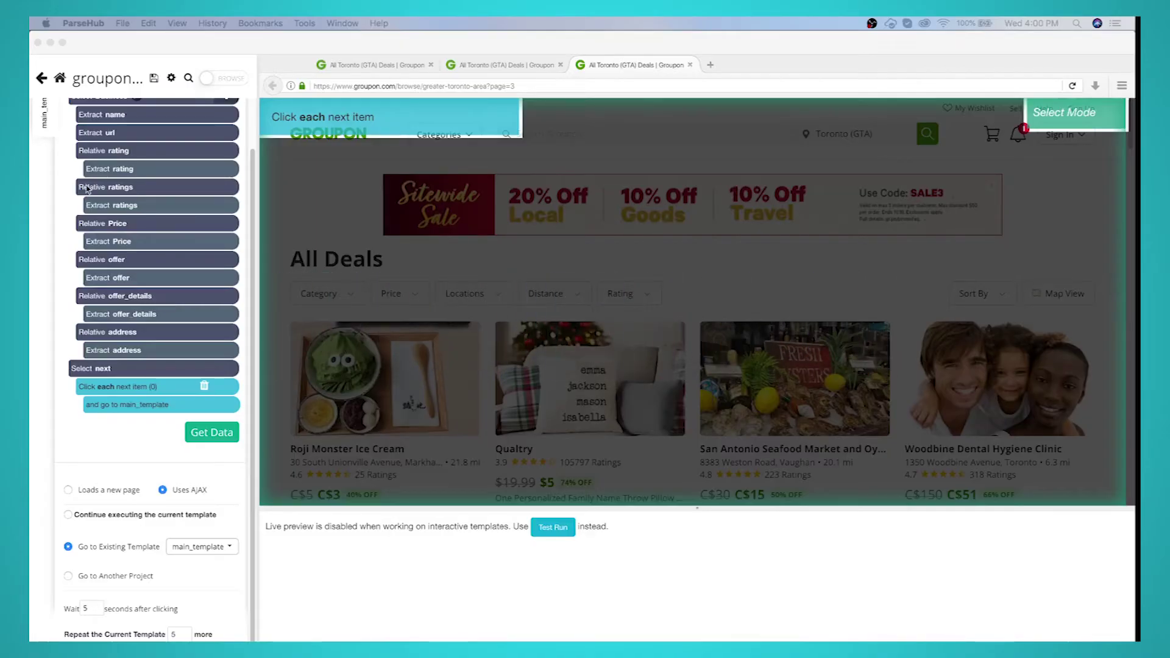
# Step: Add a Scroll command to page, aligned to bottom, and move it above the Business selection
pyautogui.scroll(3, 169, 199)
pyautogui.click(203, 114)
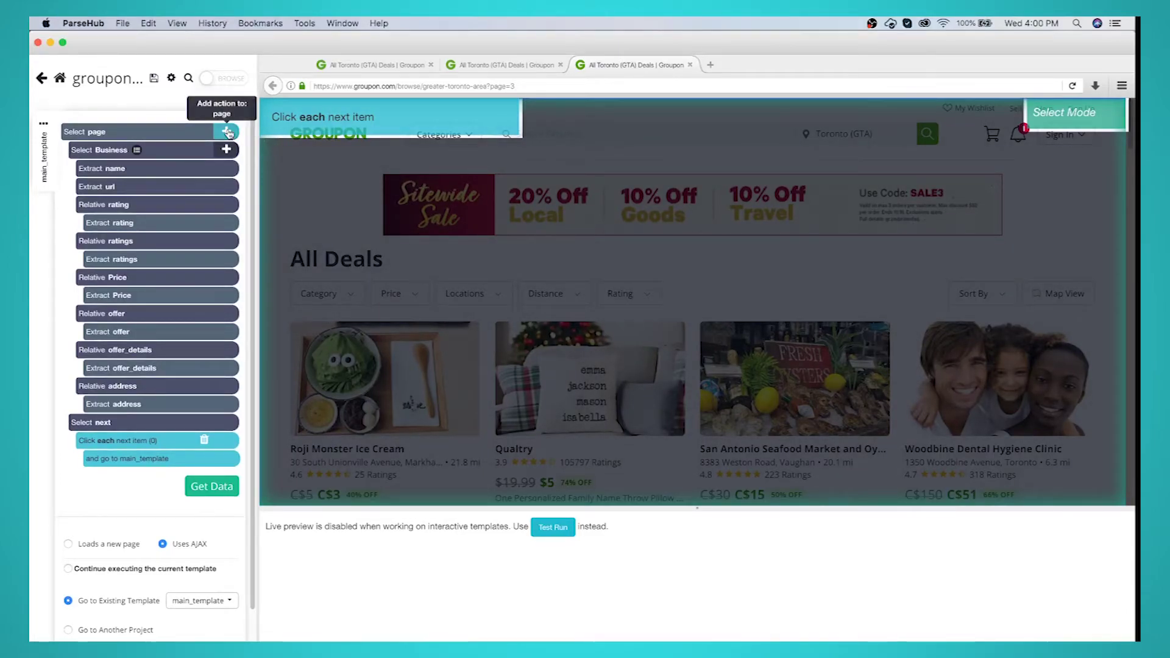
pyautogui.click(228, 132)
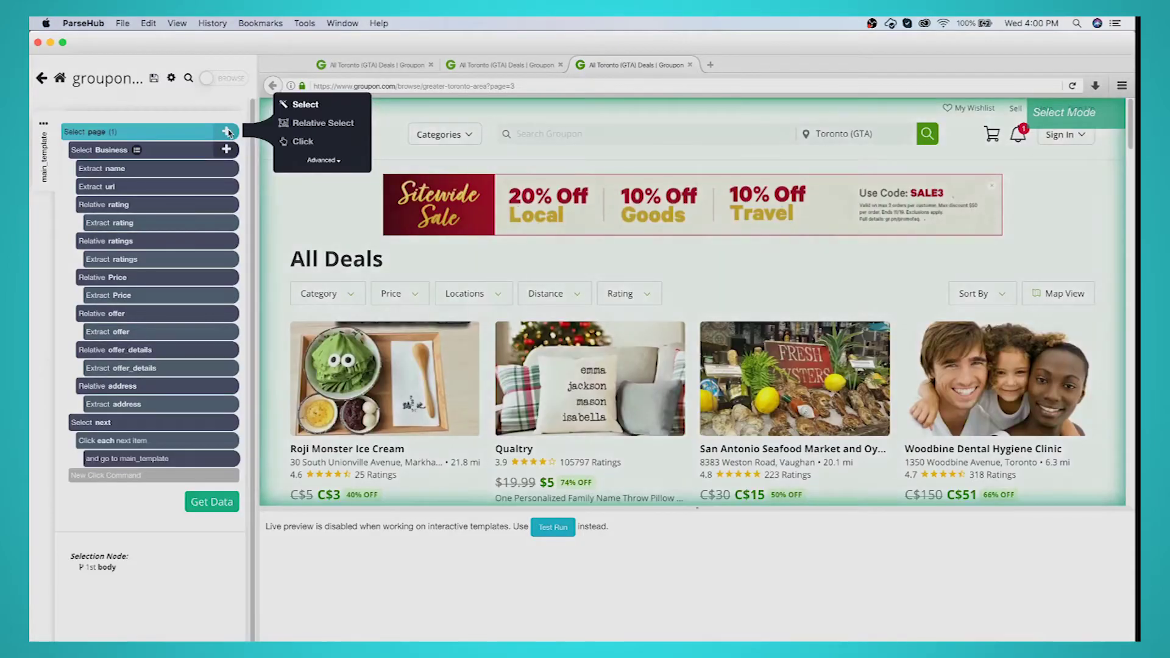
pyautogui.click(328, 161)
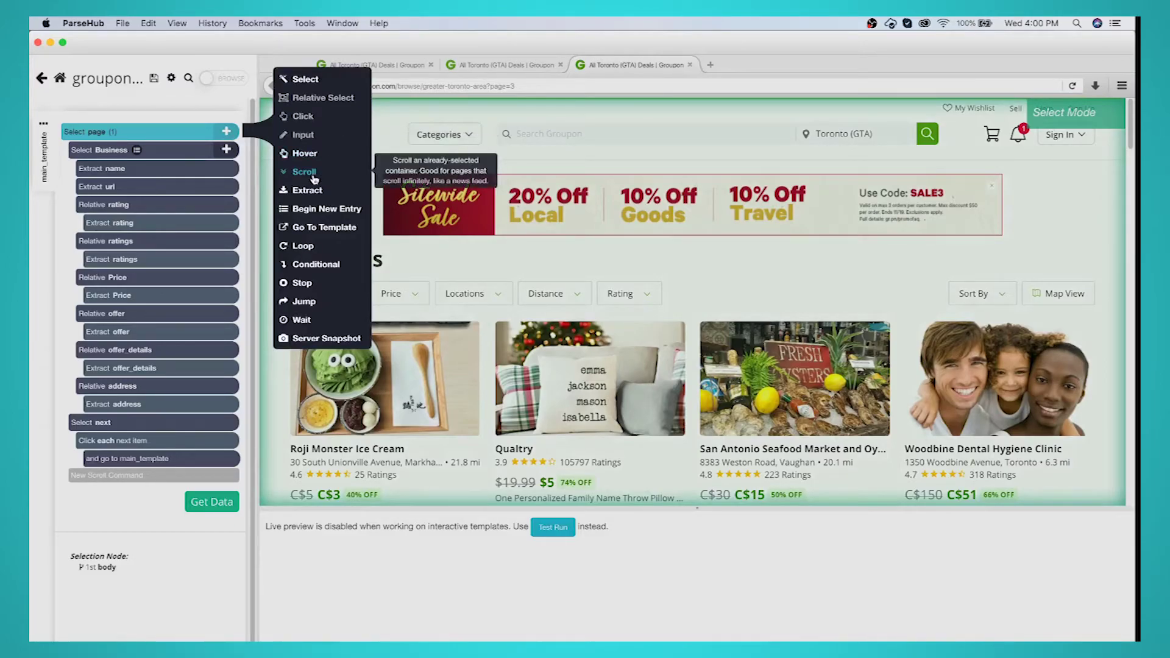
pyautogui.click(305, 172)
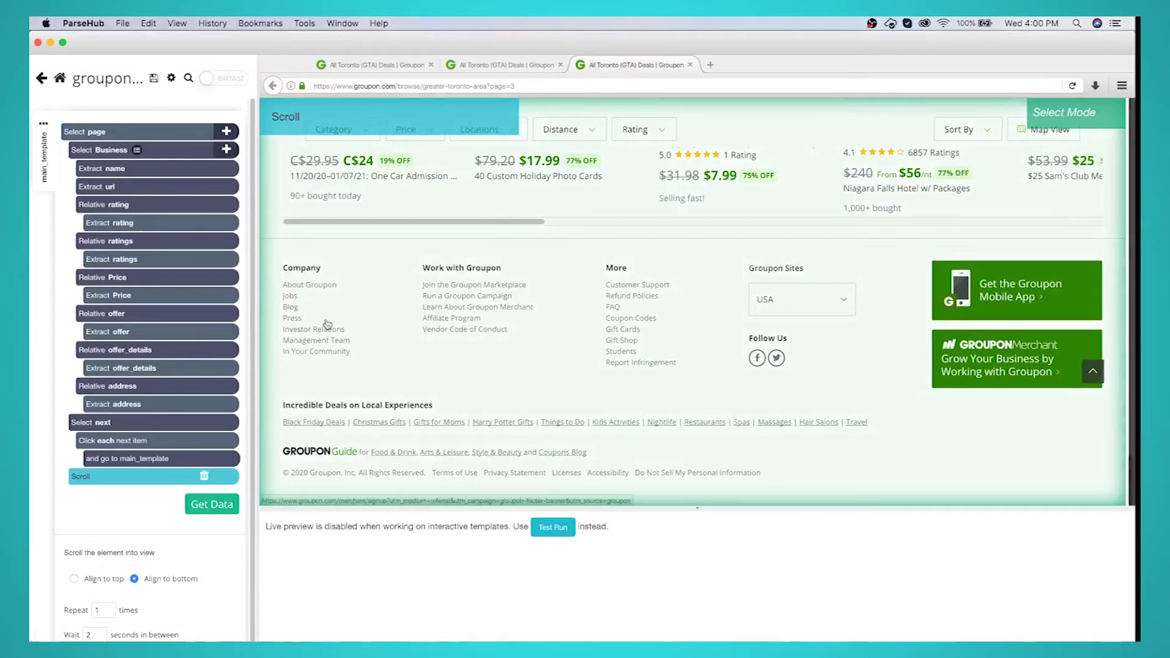
pyautogui.moveTo(85, 485); pyautogui.dragTo(80, 139)
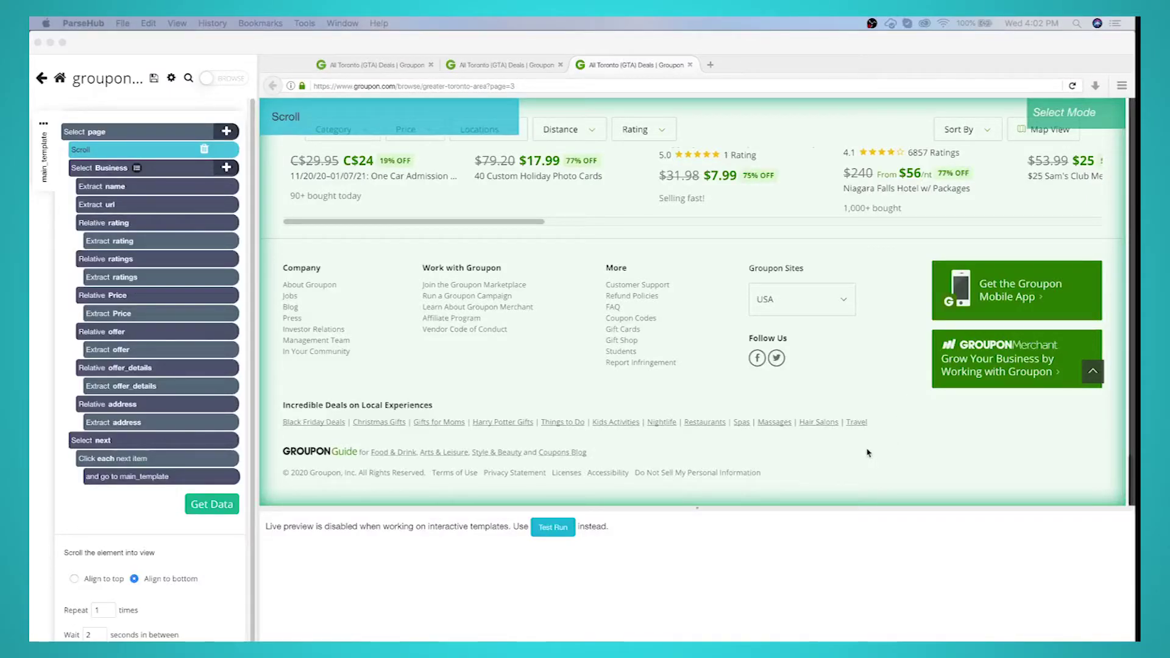
pyautogui.click(867, 590)
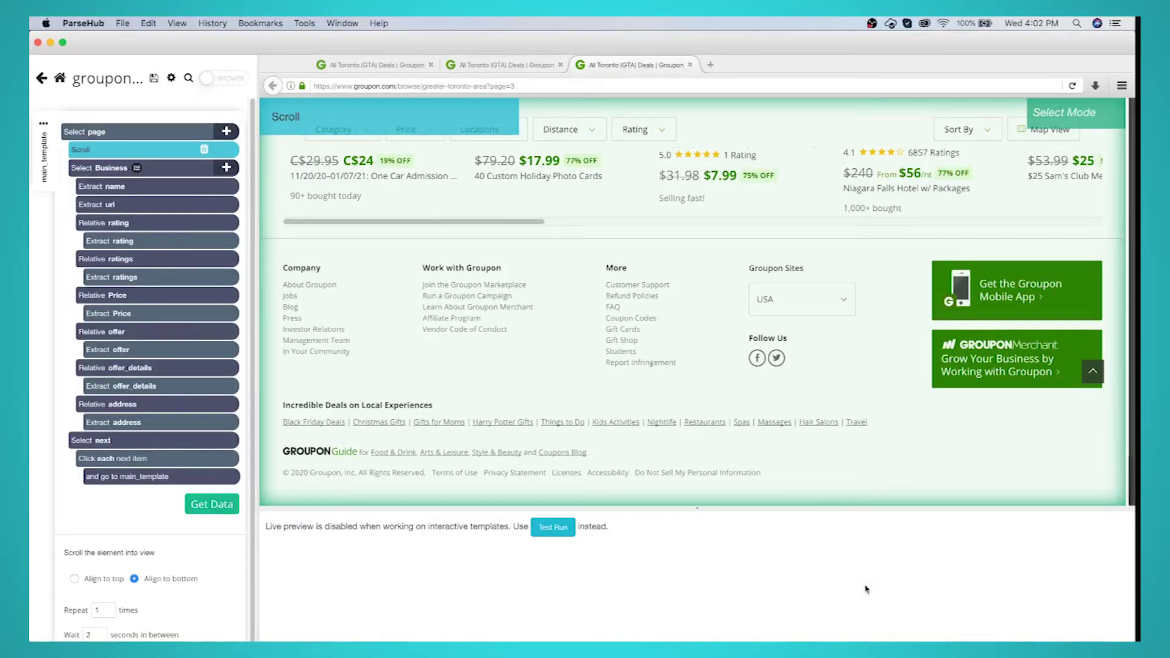
# Step: Run the project to get its data and open the resulting CSV file in Microsoft Excel
pyautogui.click(192, 504)
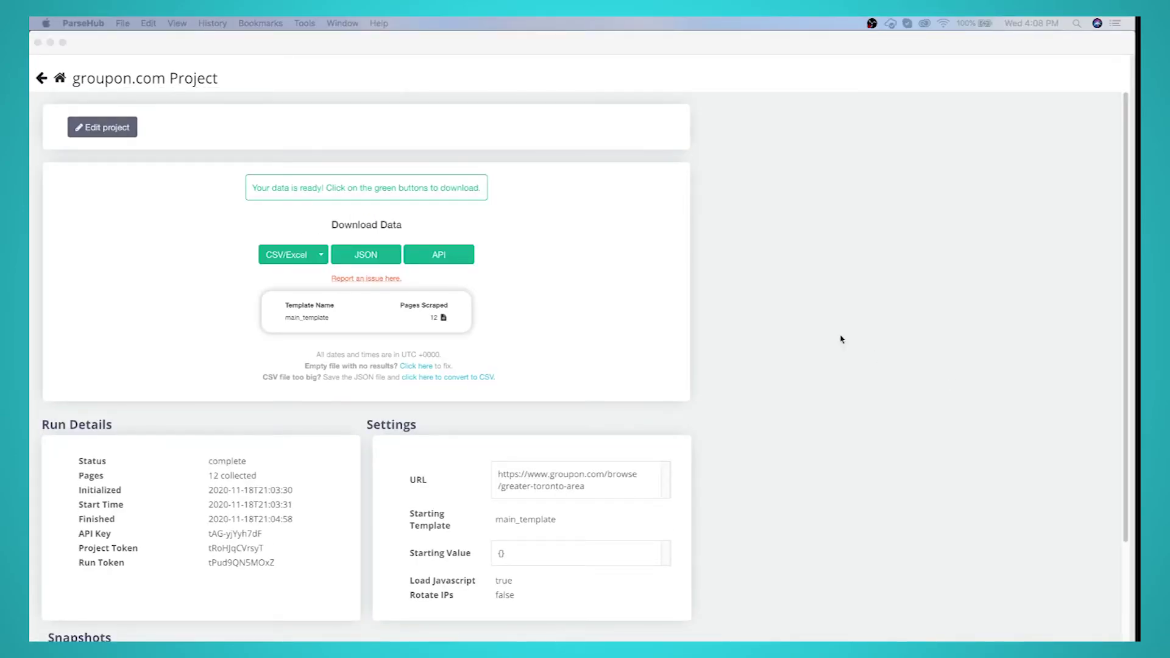
pyautogui.click(815, 314)
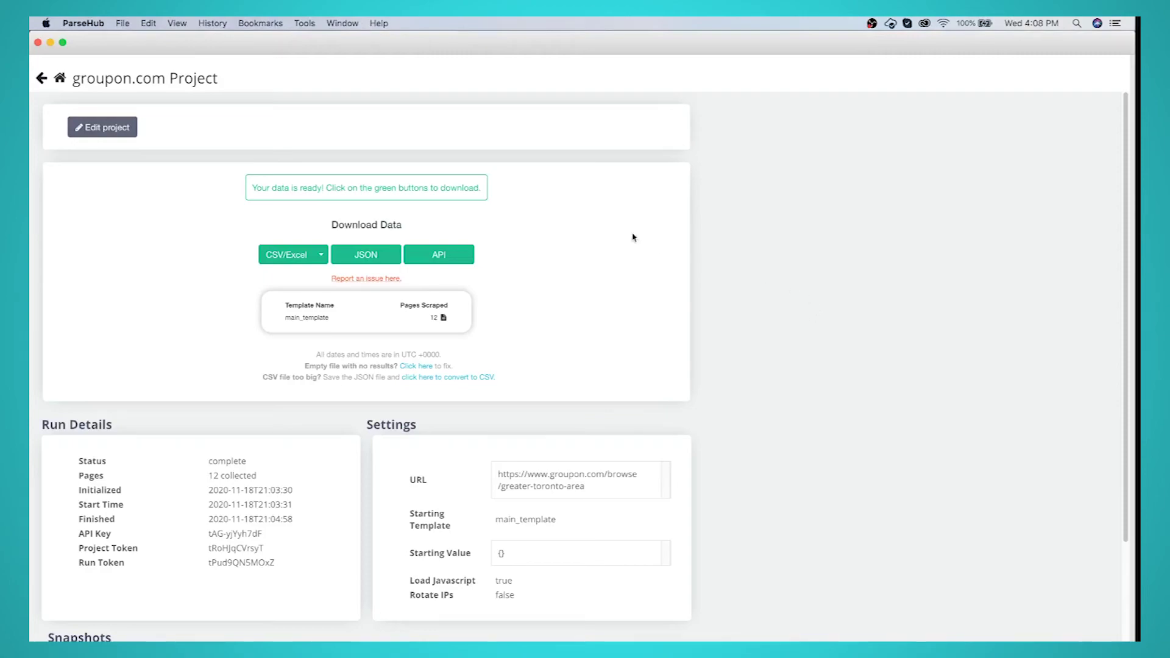
pyautogui.click(285, 256)
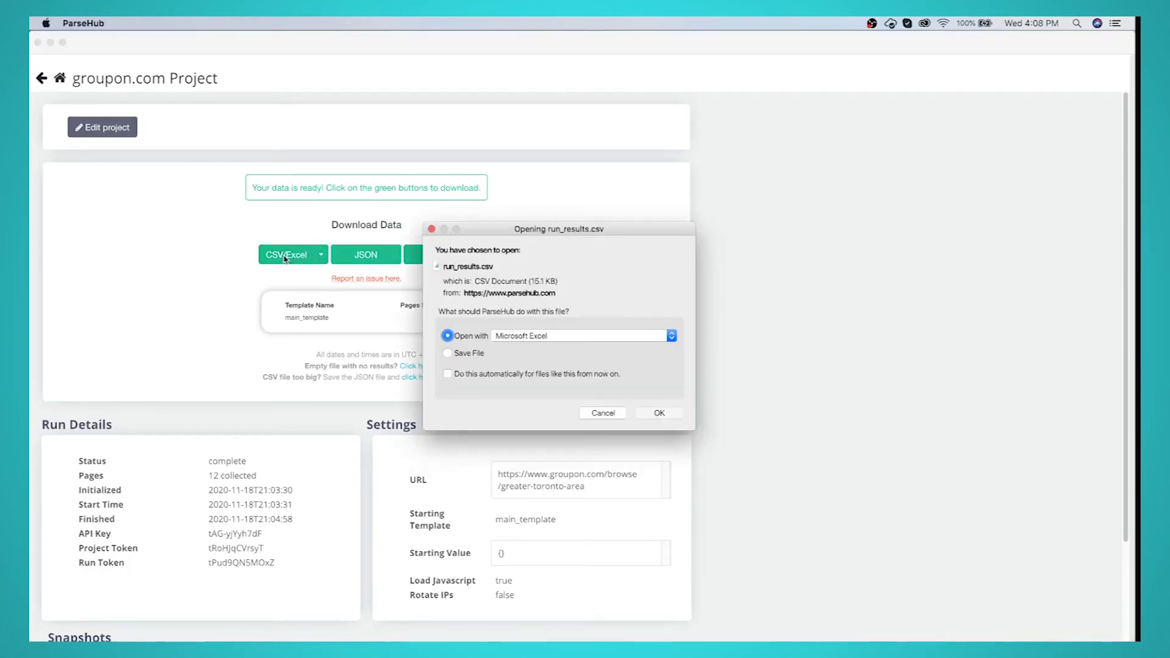
pyautogui.click(659, 414)
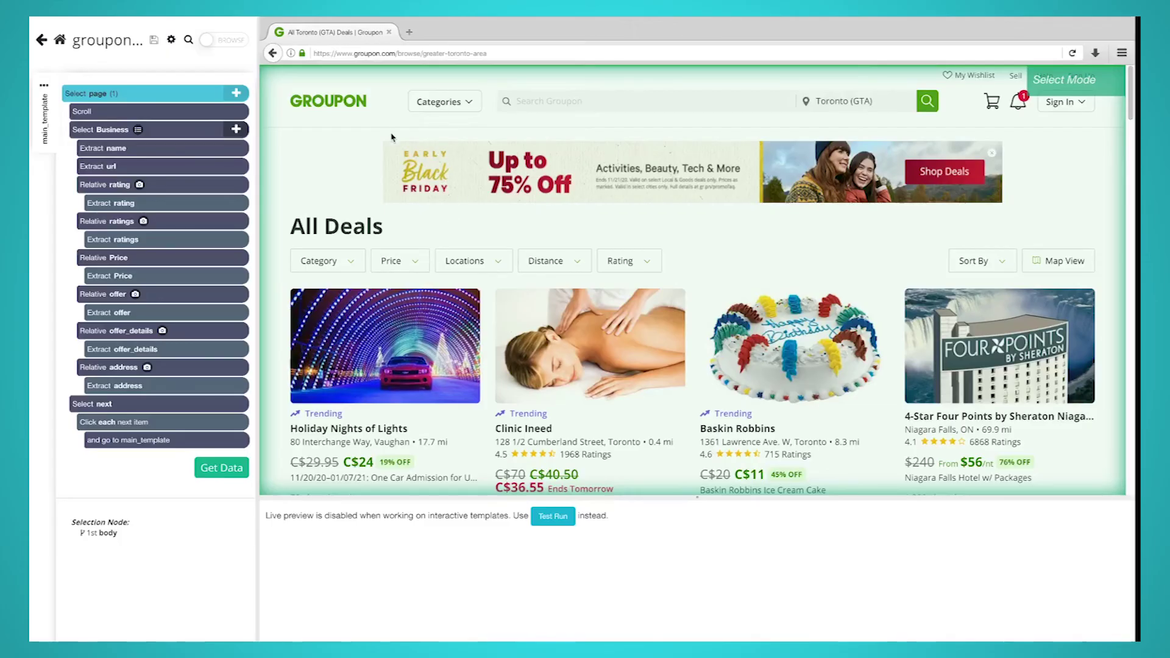
# Step: Enable Rotate IP Addresses in the project settings and accept the IP rotation notice
pyautogui.click(170, 40)
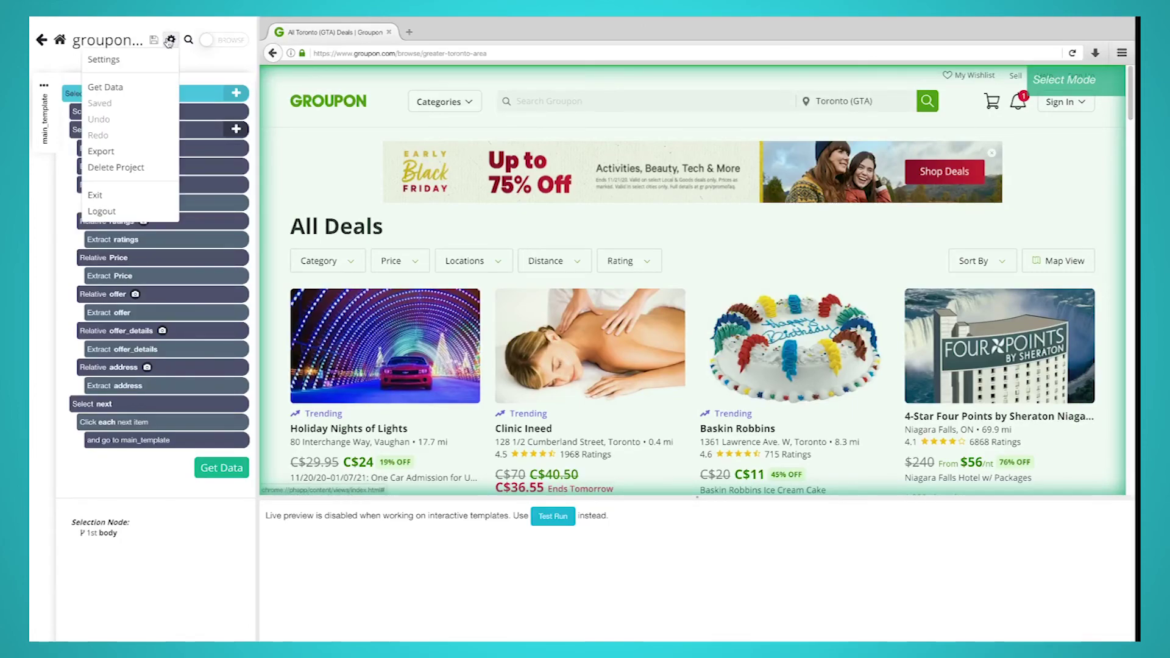
pyautogui.click(147, 62)
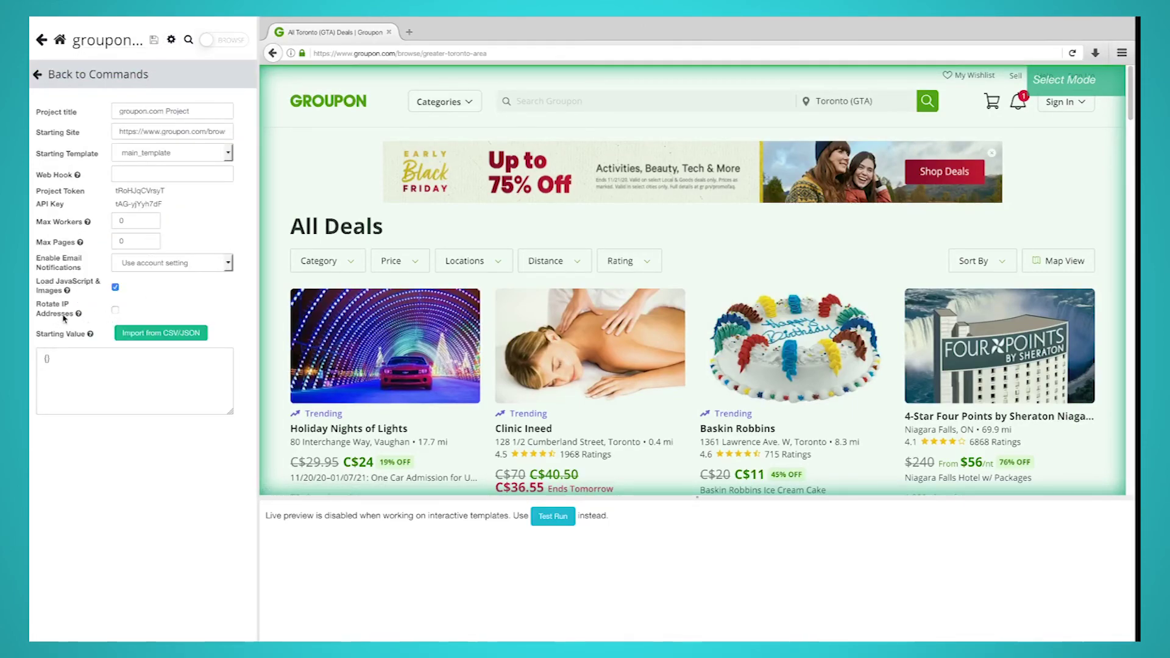
pyautogui.click(116, 309)
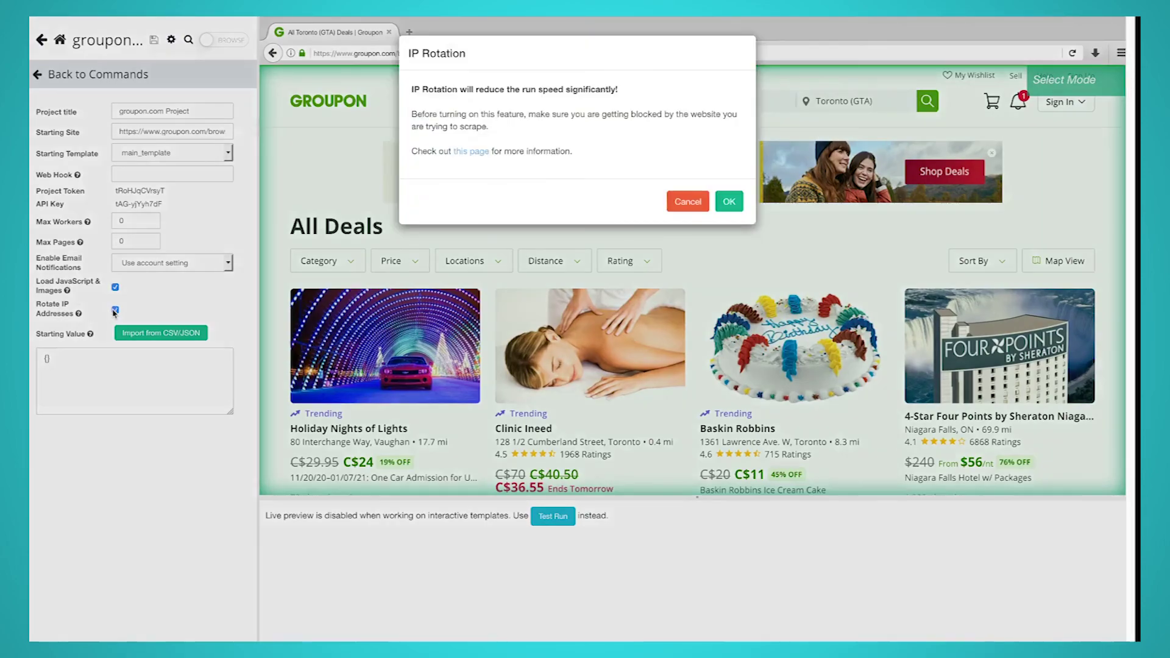
pyautogui.click(732, 203)
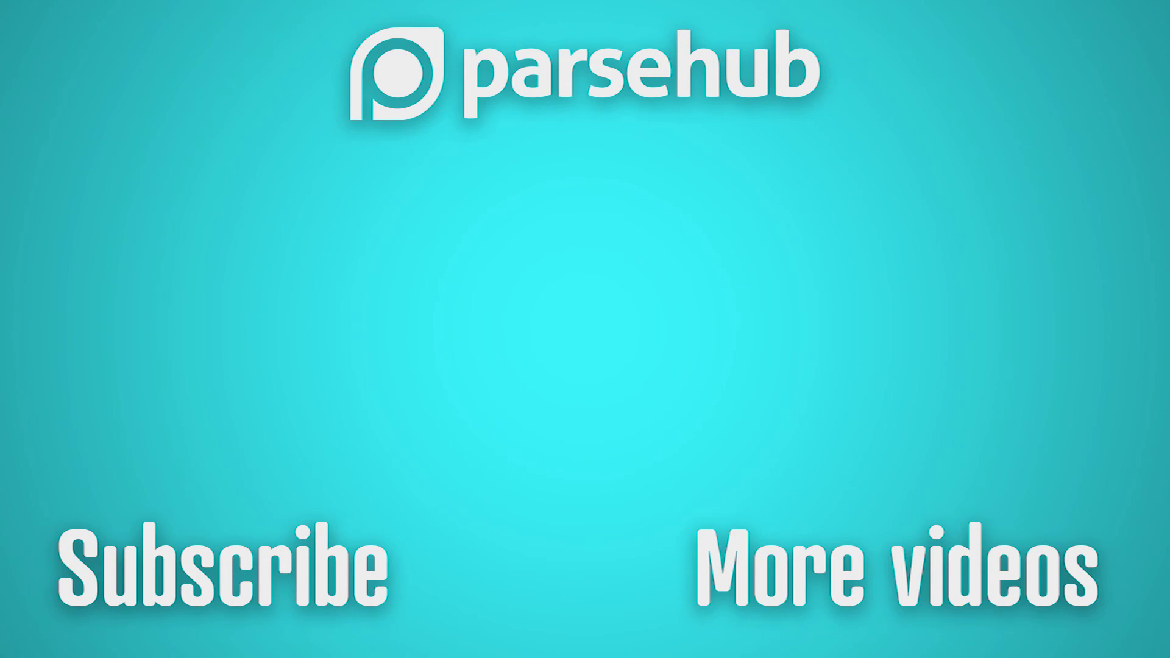